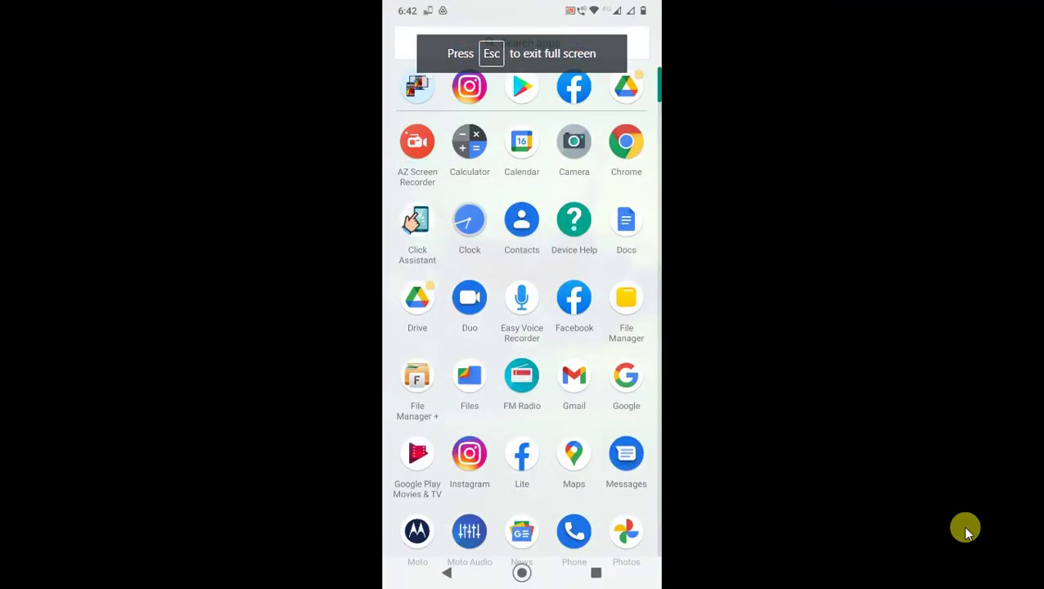
- Find and open Play Store from the launcher's app search, then search for "voice memo"
{"action": "type", "text": "Re"}
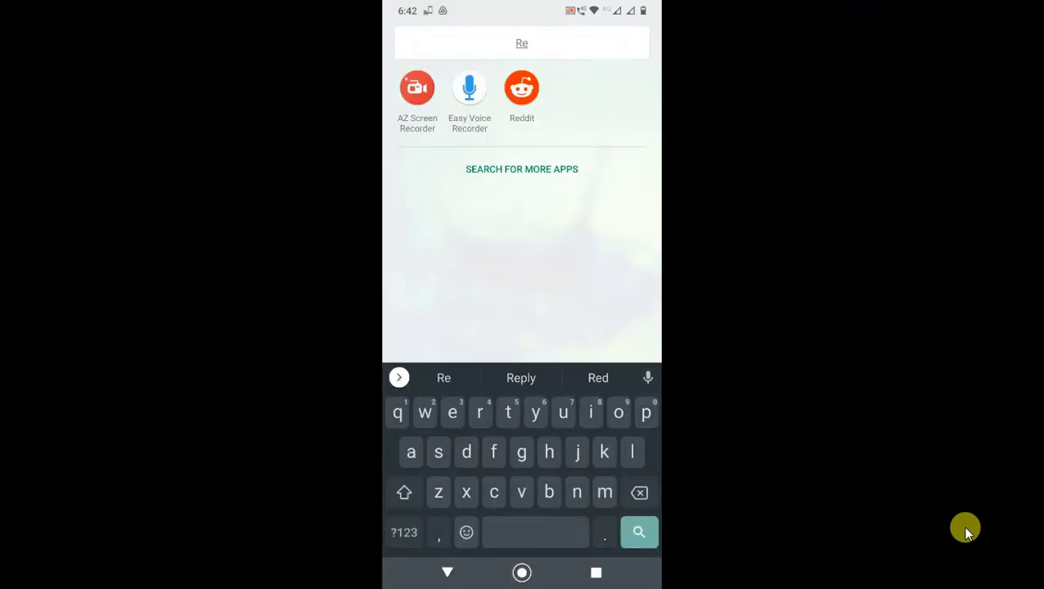
{"action": "key", "text": "BackSpace"}
{"action": "key", "text": "BackSpace"}
{"action": "type", "text": "Pl"}
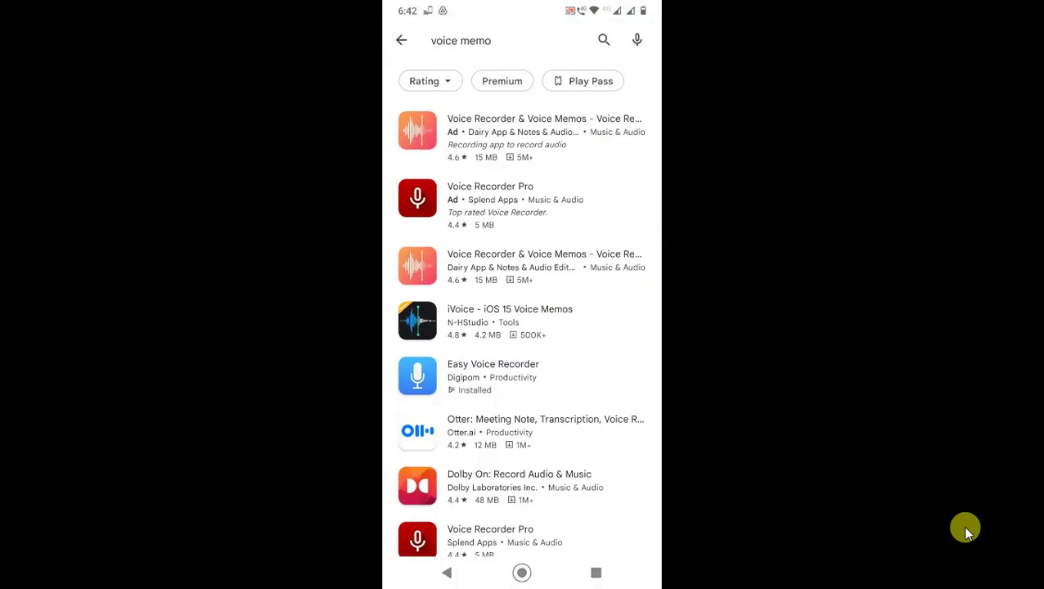
- Open Easy Voice Recorder's store page and launch the app from it
{"action": "scroll", "coordinate": [522, 327], "scroll_direction": "down", "scroll_amount": 1}
{"action": "left_click", "coordinate": [493, 325]}
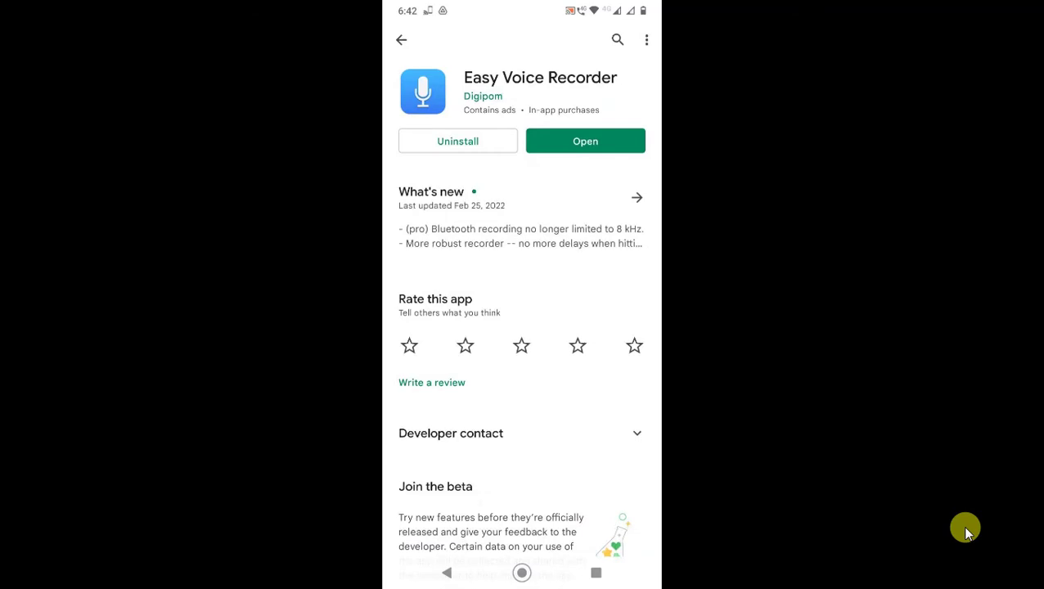
{"action": "left_click", "coordinate": [586, 141]}
- Allow Easy Voice Recorder access to media files and audio recording
{"action": "left_click", "coordinate": [608, 322]}
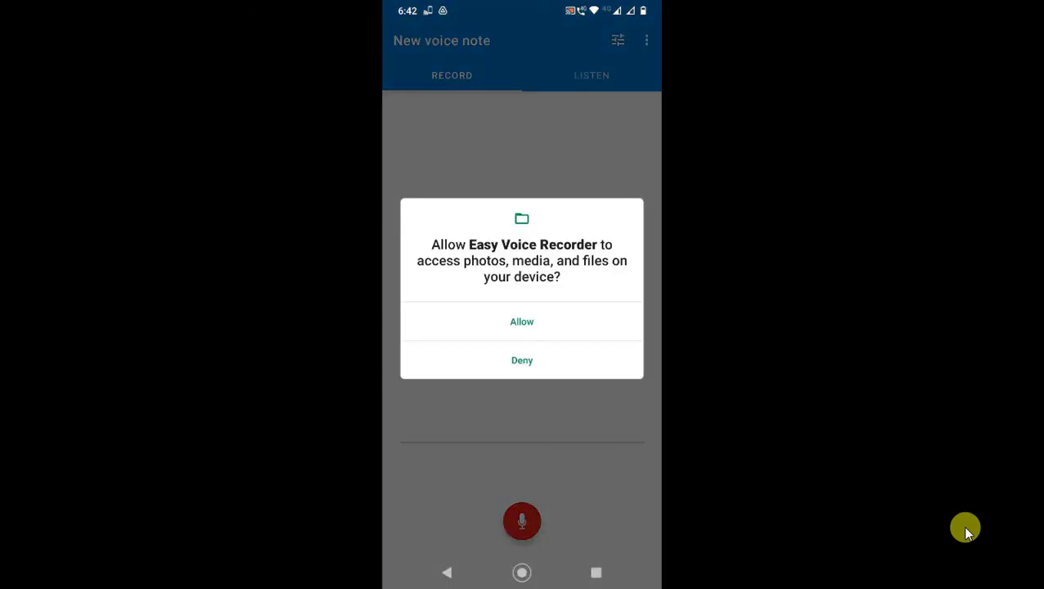
{"action": "left_click", "coordinate": [523, 319]}
{"action": "left_click", "coordinate": [522, 314]}
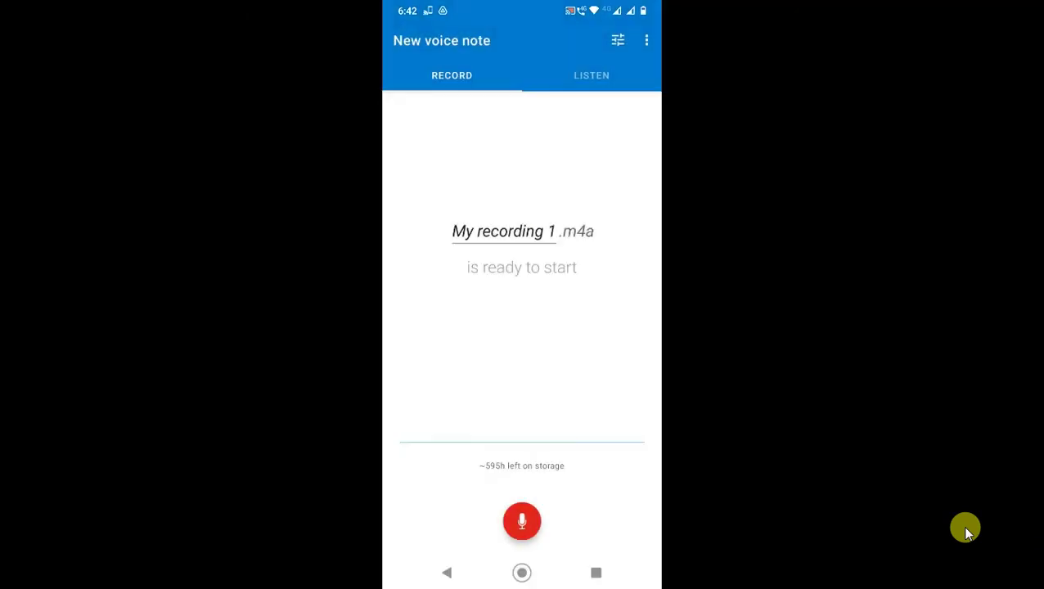
- Rename the next recording to "Netcast demo"
{"action": "left_click", "coordinate": [503, 231]}
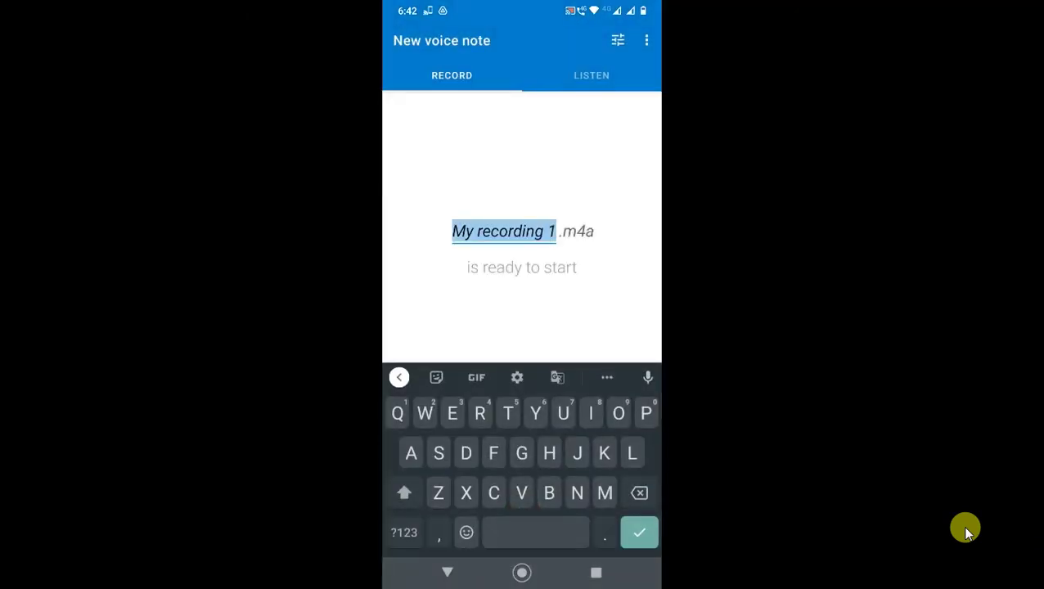
{"action": "type", "text": "V"}
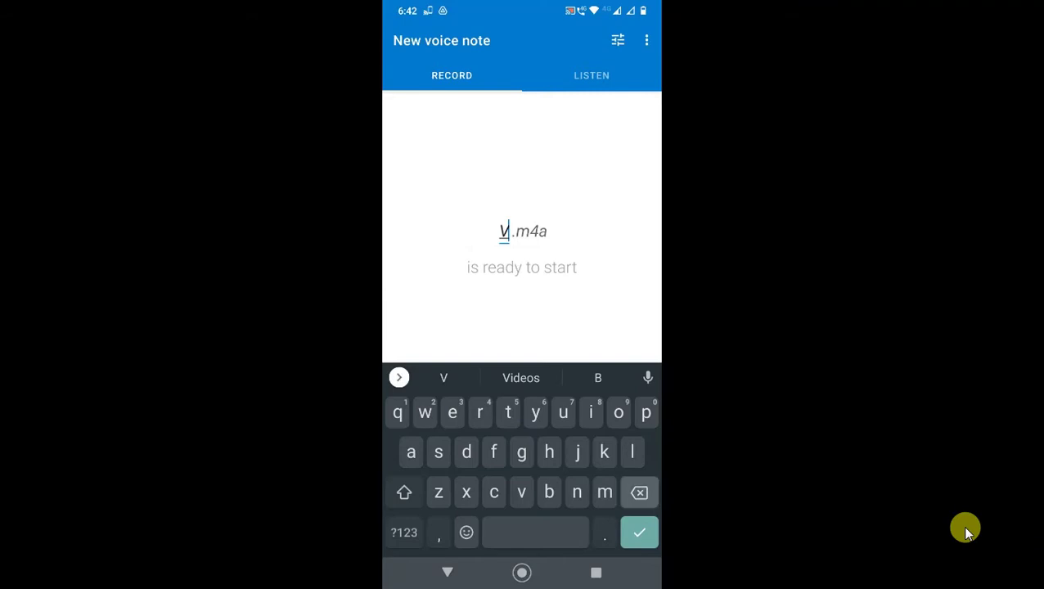
{"action": "key", "text": "BackSpace"}
{"action": "type", "text": "Netcast demo"}
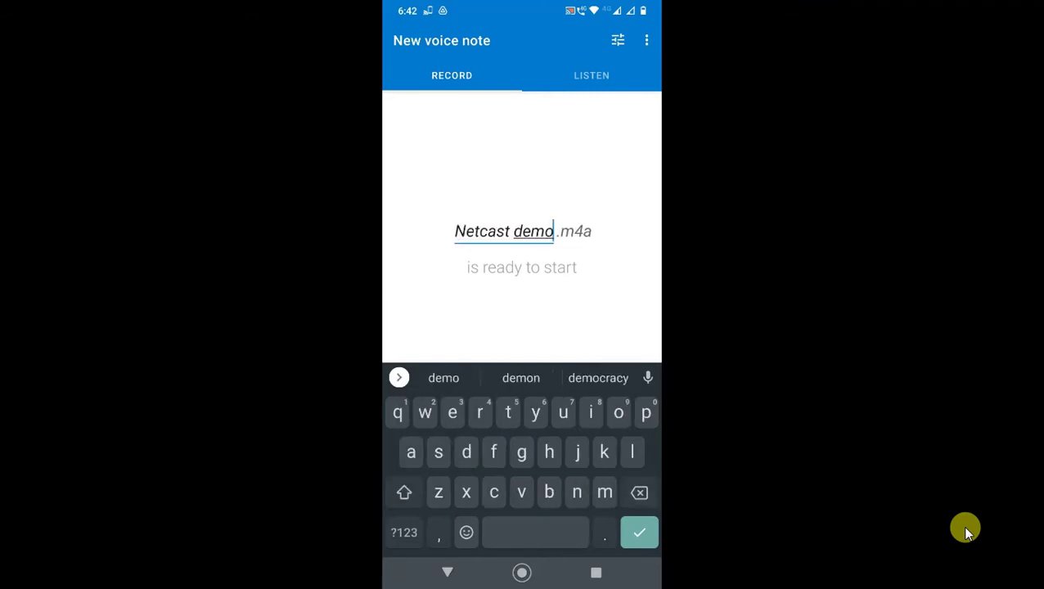
{"action": "key", "text": "Return"}
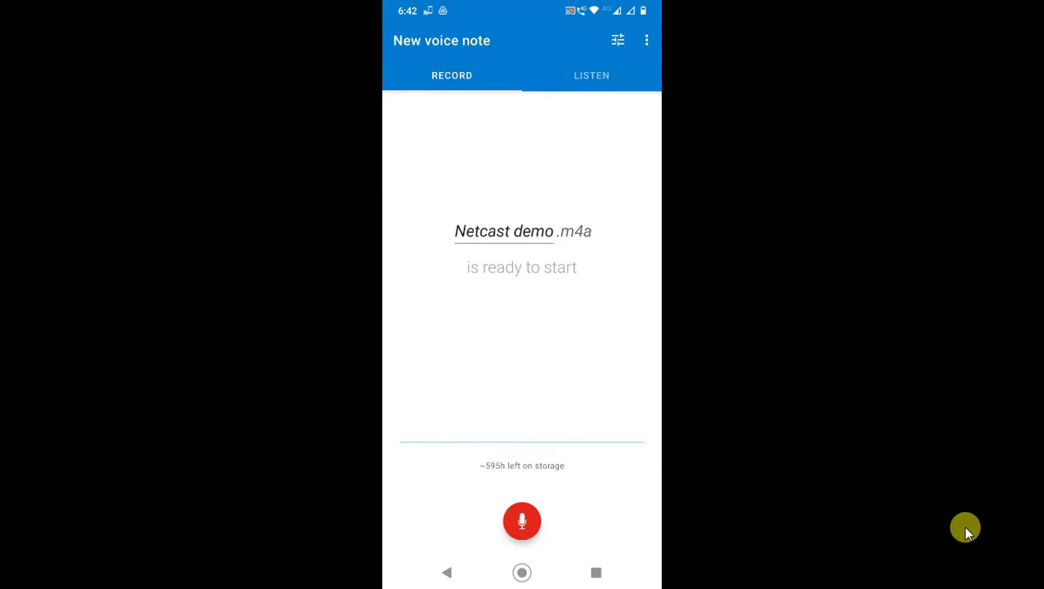
- Record about 16 seconds of audio and save it as Netcast demo.m4a
{"action": "left_click", "coordinate": [519, 524]}
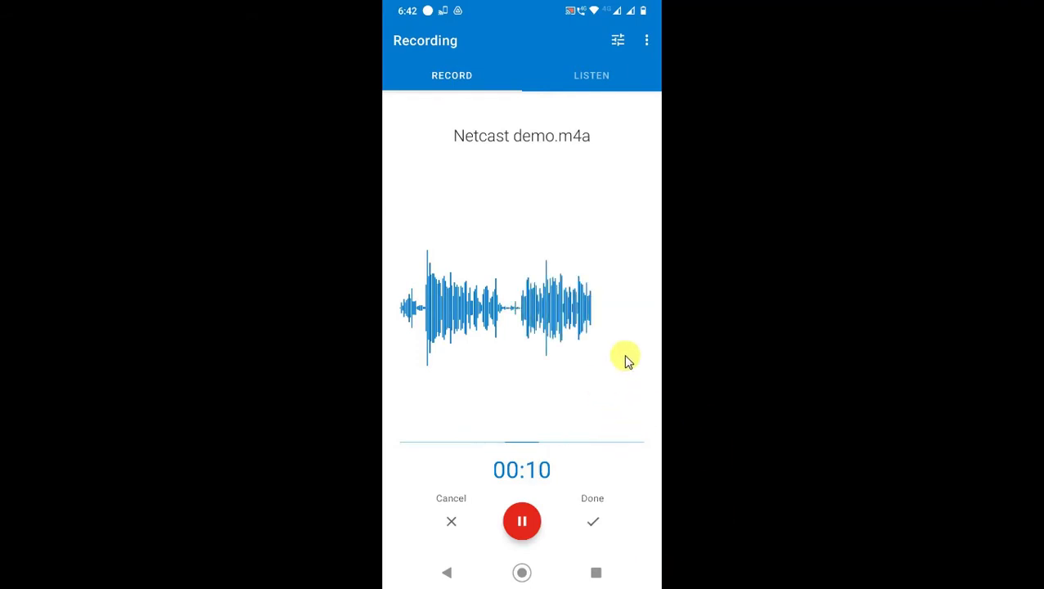
{"action": "left_click", "coordinate": [584, 517]}
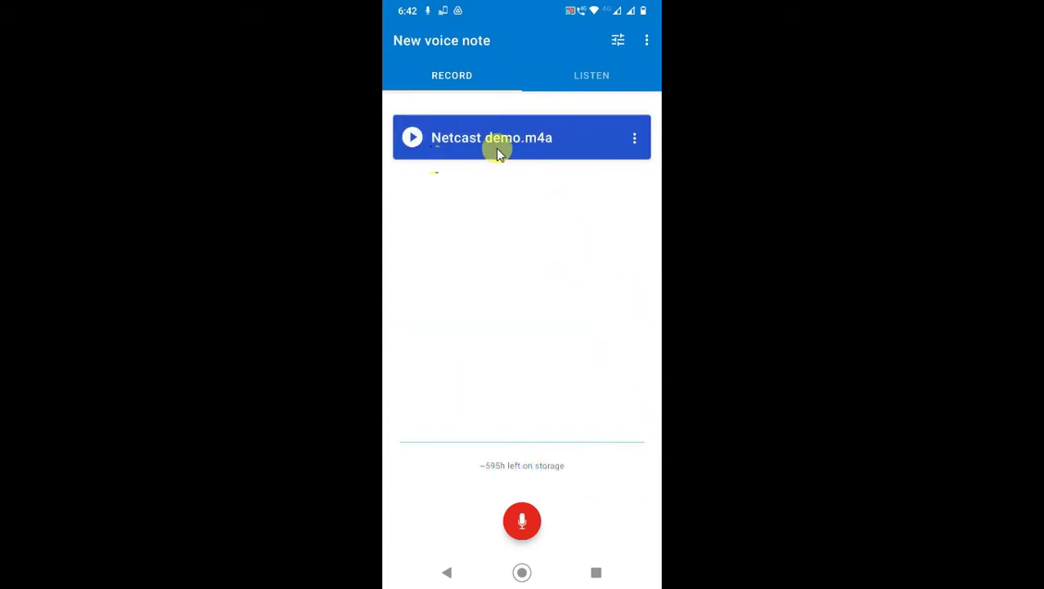
- From the LISTEN list, open Netcast demo.m4a's Share sheet and expand its app list
{"action": "left_click", "coordinate": [590, 74]}
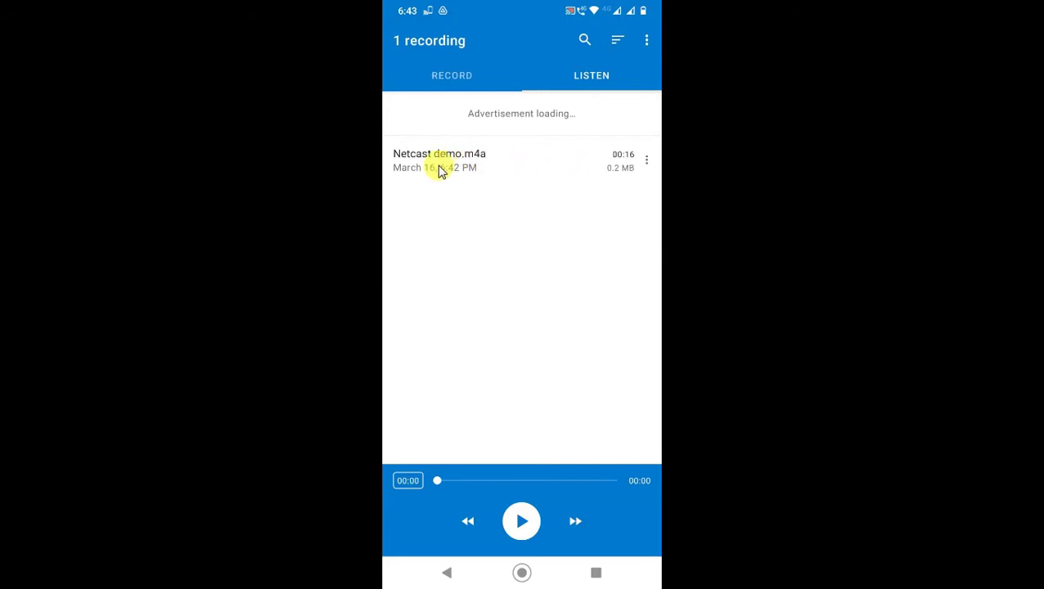
{"action": "left_click", "coordinate": [646, 161]}
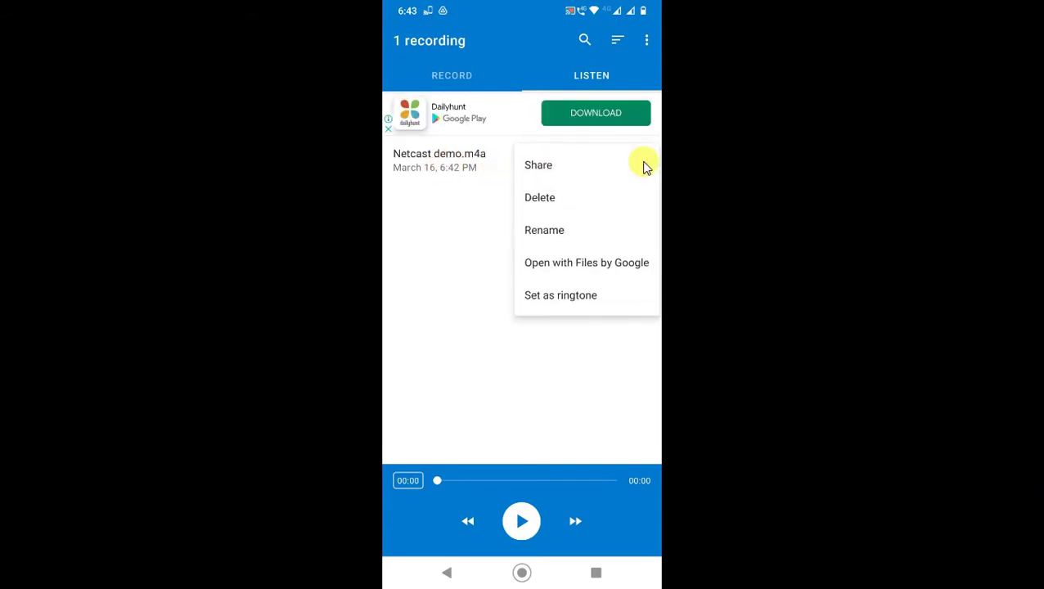
{"action": "left_click", "coordinate": [560, 172]}
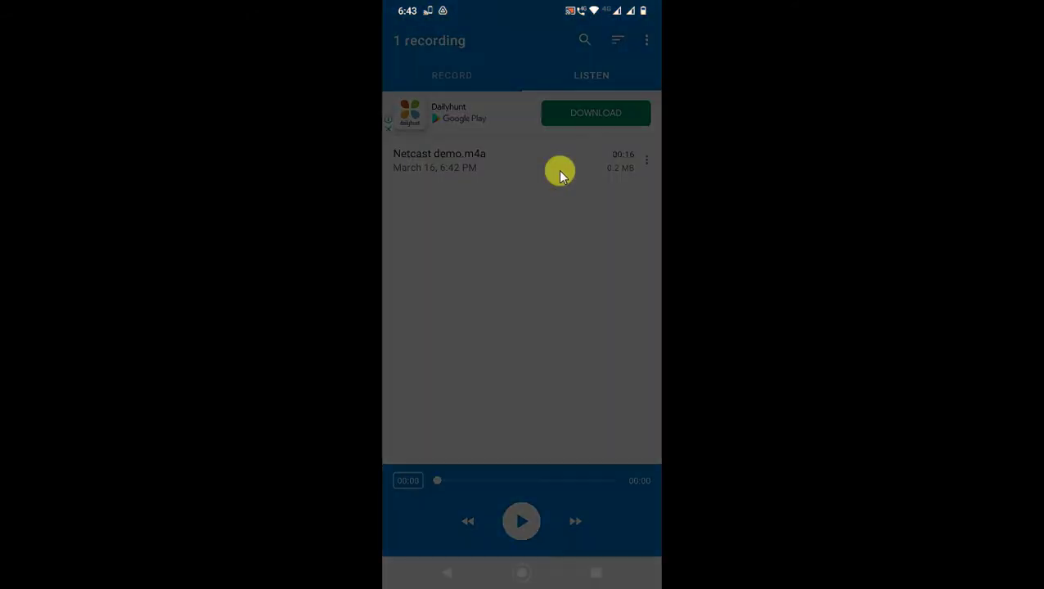
{"action": "scroll", "coordinate": [517, 424], "scroll_direction": "down", "scroll_amount": 3}
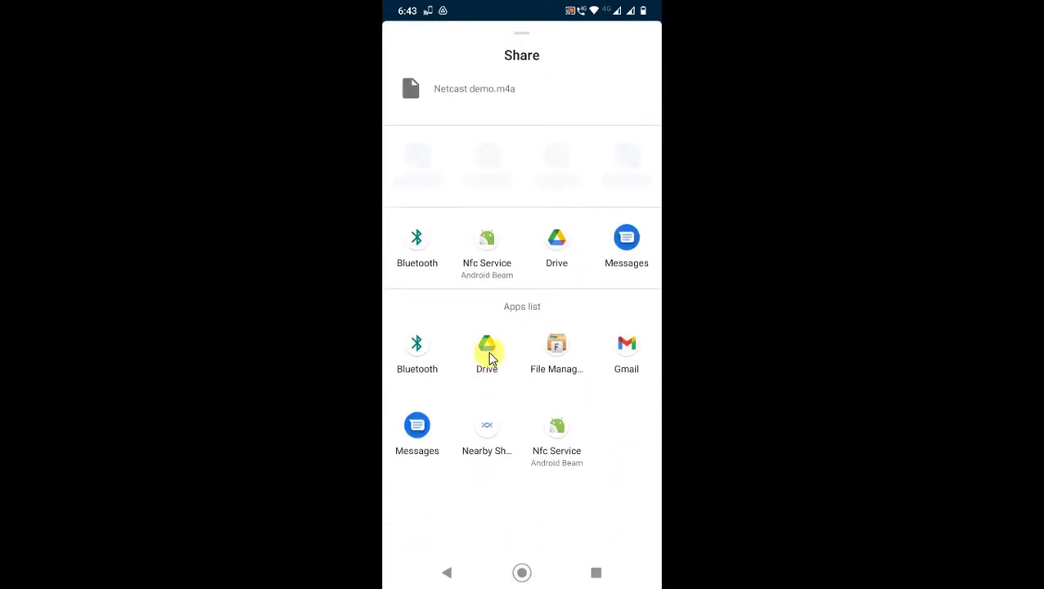
- Send the recording to Drive, pick the save account, and open the destination folder picker
{"action": "left_click", "coordinate": [490, 357]}
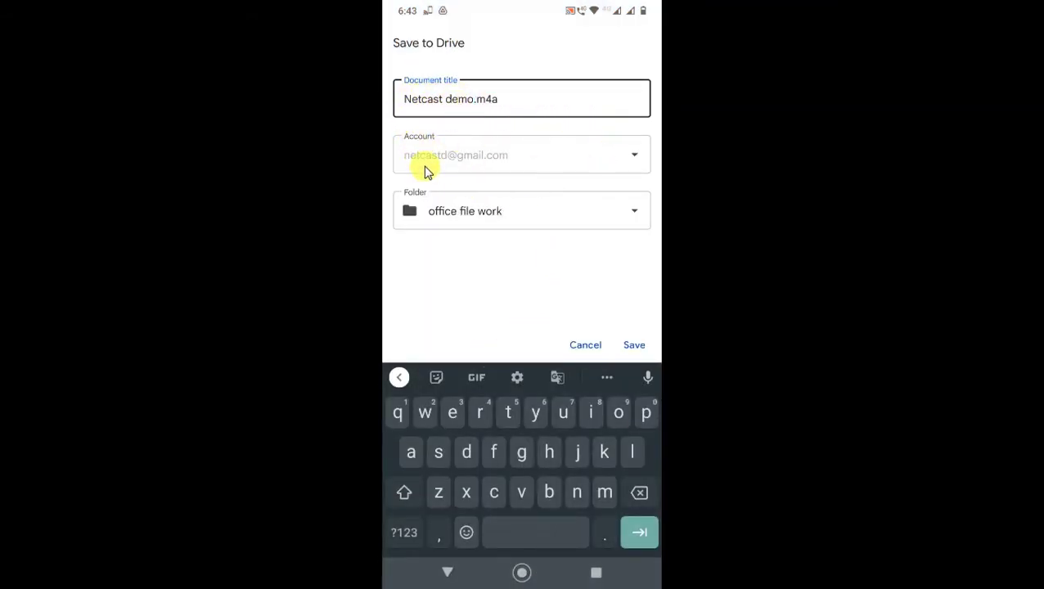
{"action": "left_click", "coordinate": [634, 160]}
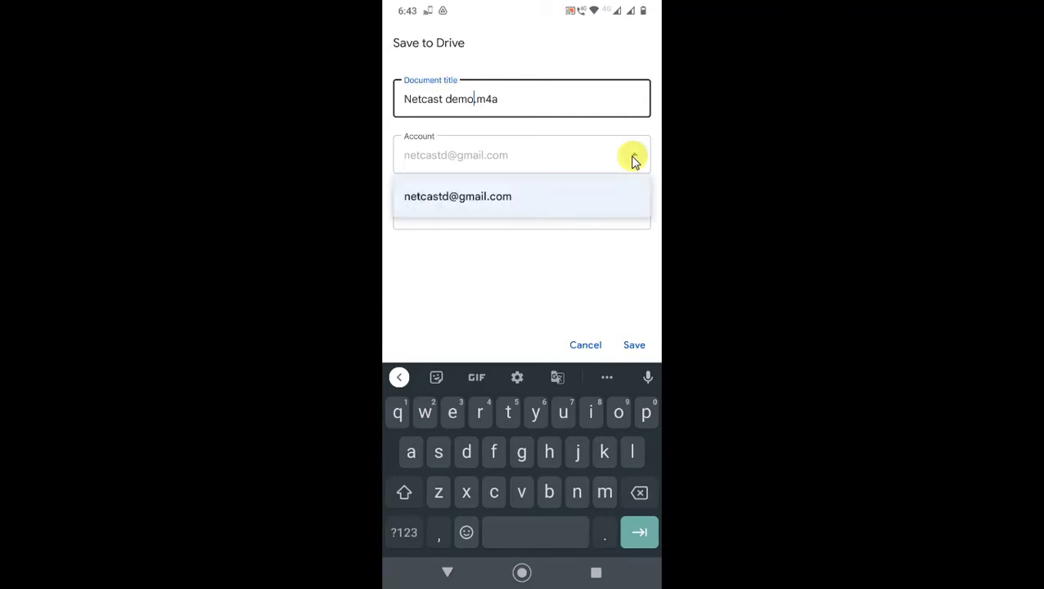
{"action": "left_click", "coordinate": [483, 205]}
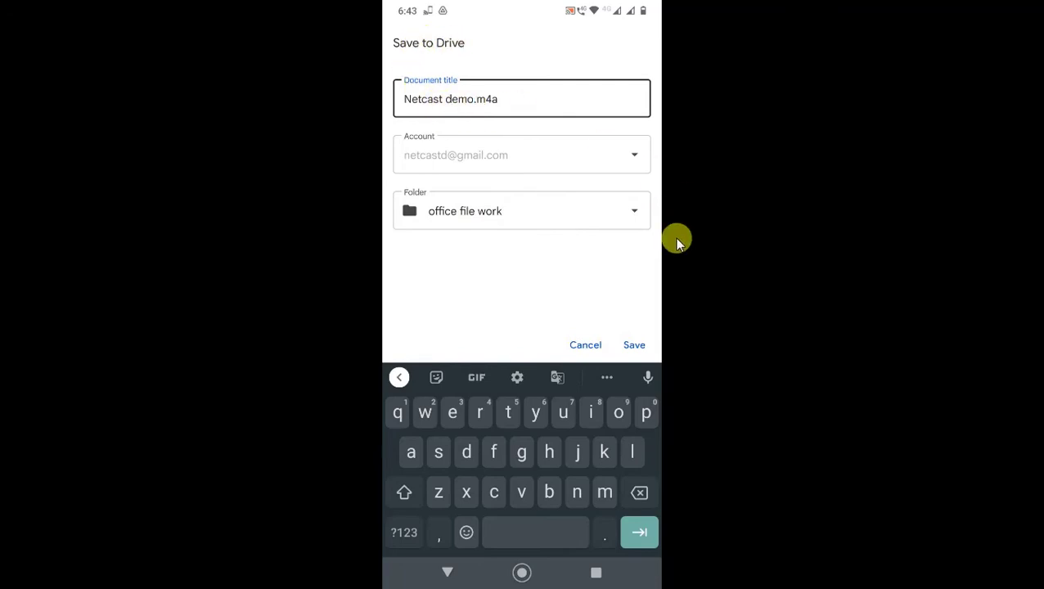
{"action": "left_click", "coordinate": [637, 216]}
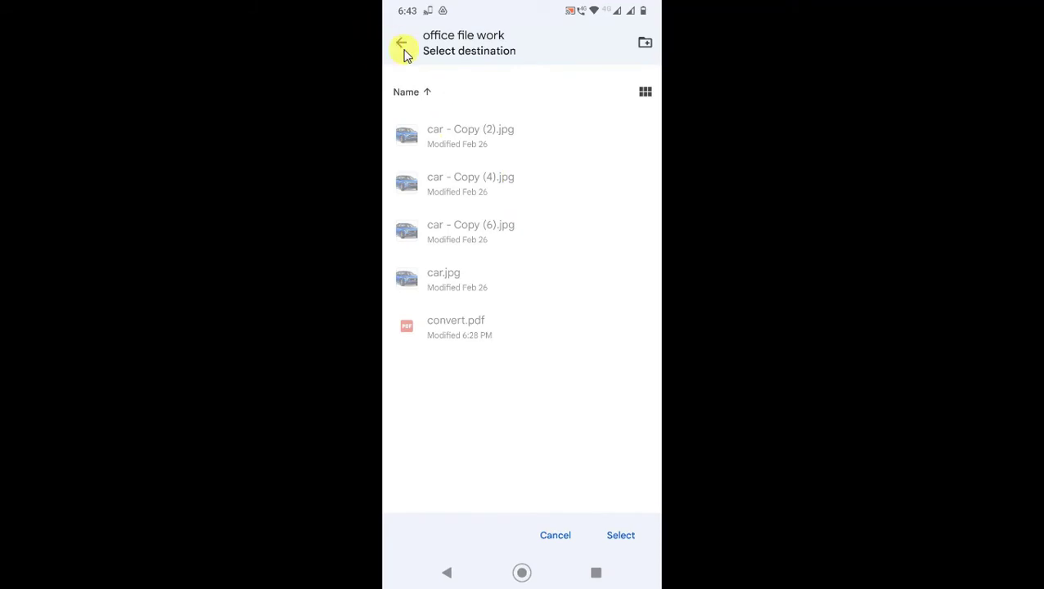
- Move the folder picker up to My Drive and browse its folder list
{"action": "left_click", "coordinate": [403, 54]}
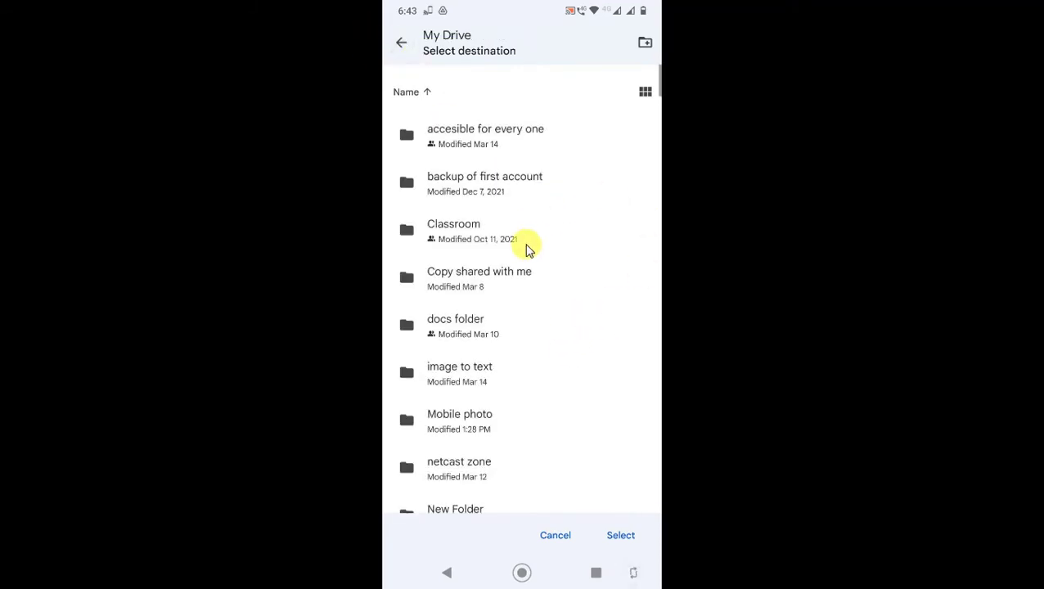
{"action": "scroll", "coordinate": [527, 250], "scroll_direction": "down", "scroll_amount": 5}
{"action": "scroll", "coordinate": [527, 250], "scroll_direction": "down", "scroll_amount": 5}
{"action": "scroll", "coordinate": [490, 388], "scroll_direction": "up", "scroll_amount": 10}
{"action": "scroll", "coordinate": [488, 385], "scroll_direction": "down", "scroll_amount": 7}
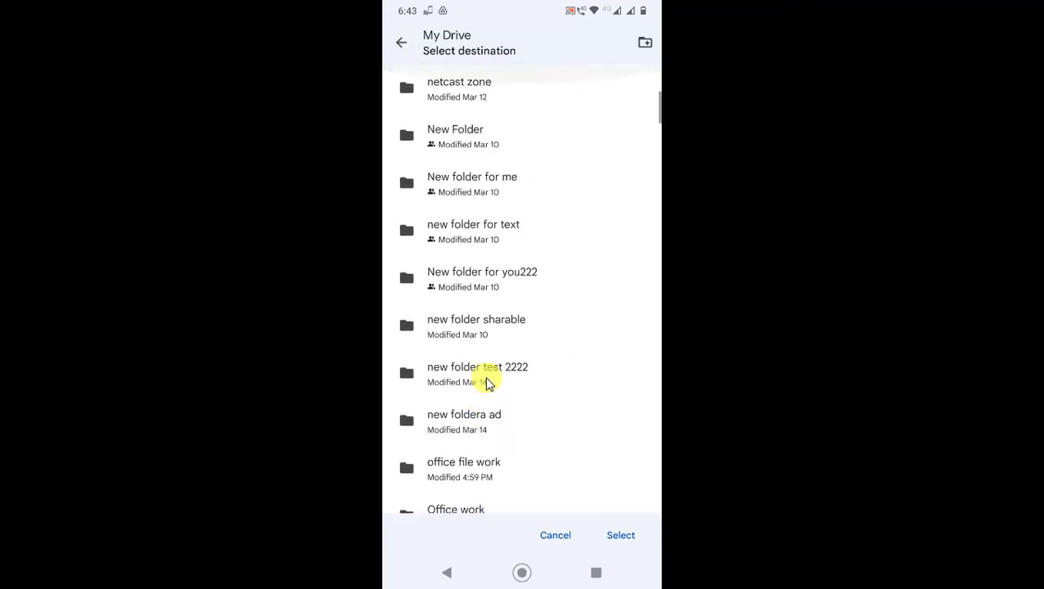
{"action": "scroll", "coordinate": [488, 384], "scroll_direction": "down", "scroll_amount": 5}
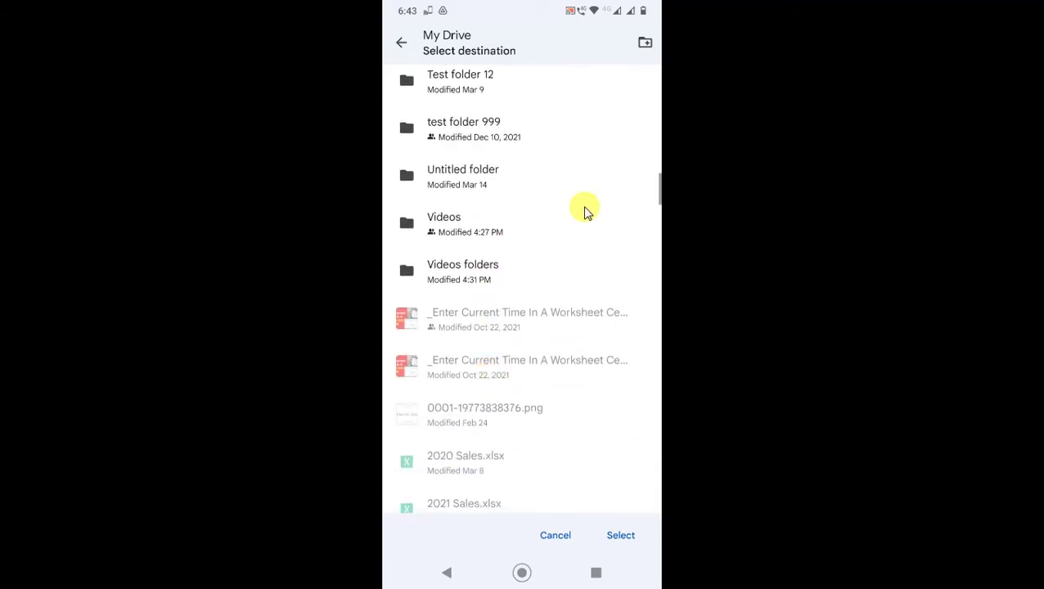
{"action": "scroll", "coordinate": [584, 213], "scroll_direction": "up", "scroll_amount": 15}
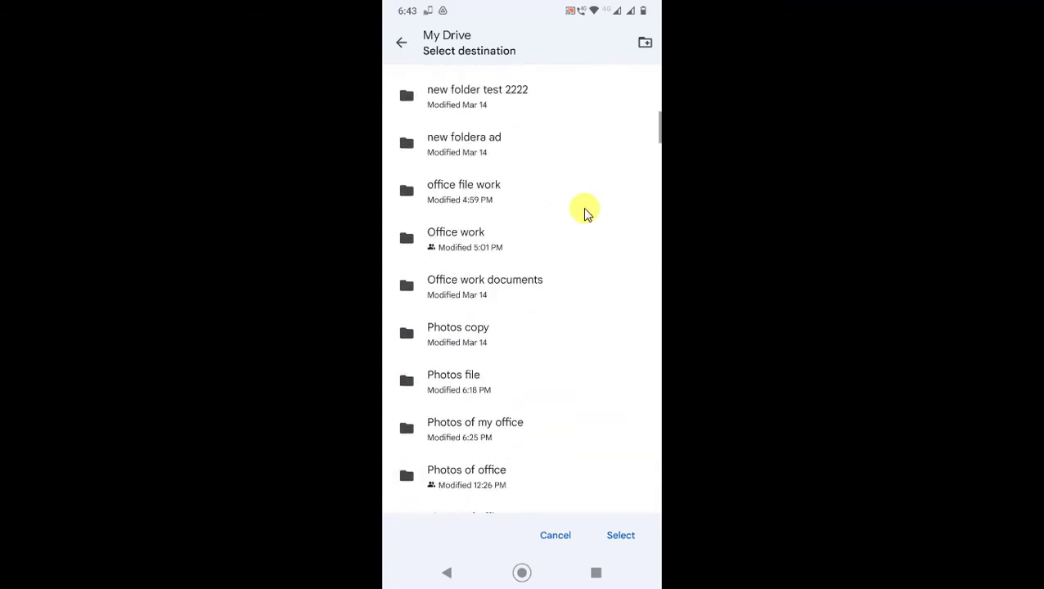
- Create a 'Voice recording' folder in My Drive and save Netcast demo.m4a into it
{"action": "left_click", "coordinate": [646, 44]}
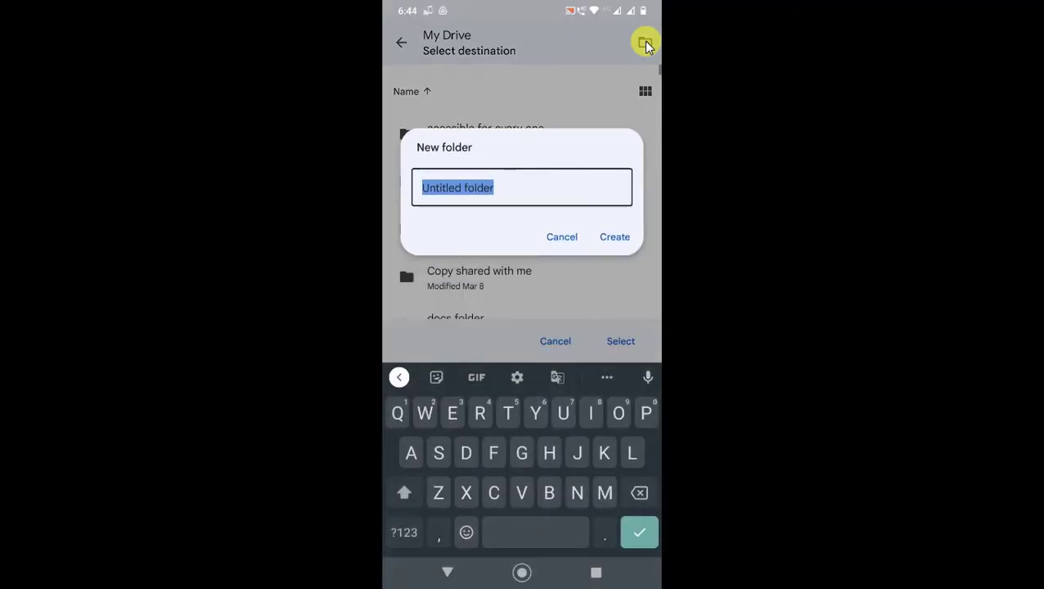
{"action": "type", "text": "R"}
{"action": "key", "text": "BackSpace"}
{"action": "type", "text": "Voi"}
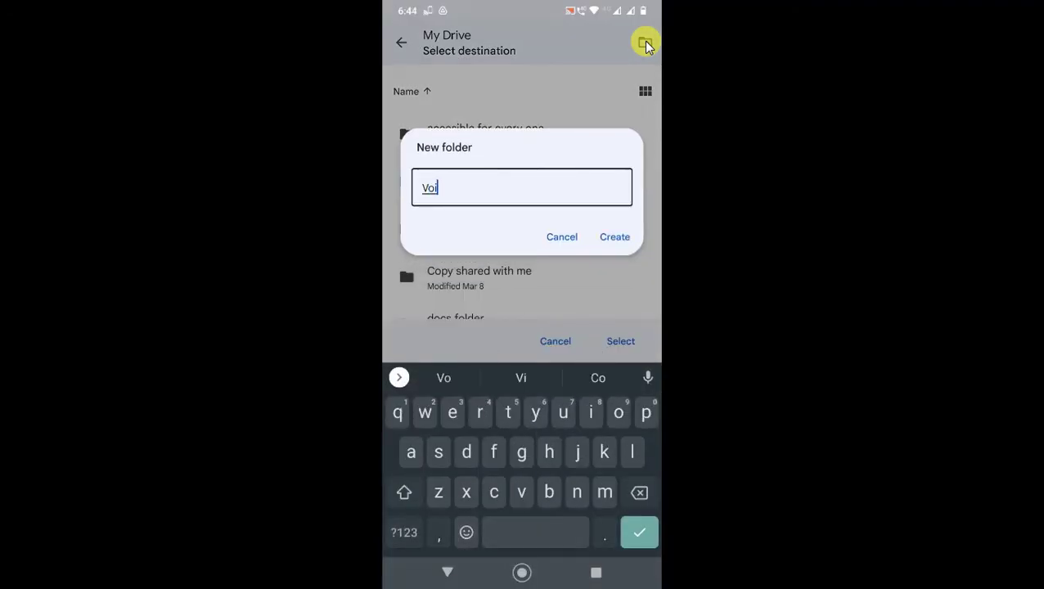
{"action": "type", "text": "ce re"}
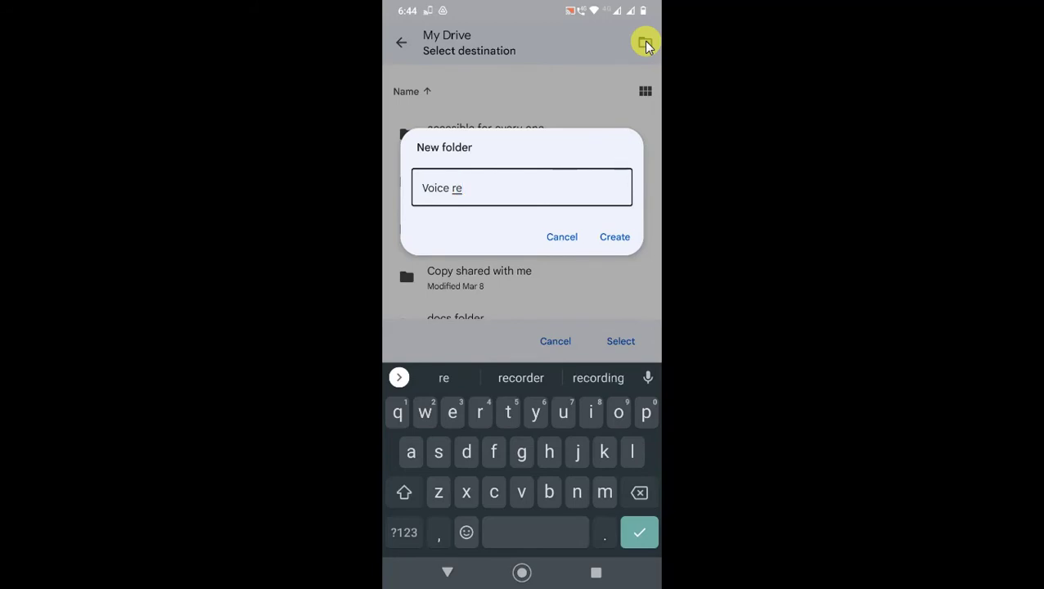
{"action": "type", "text": "cording"}
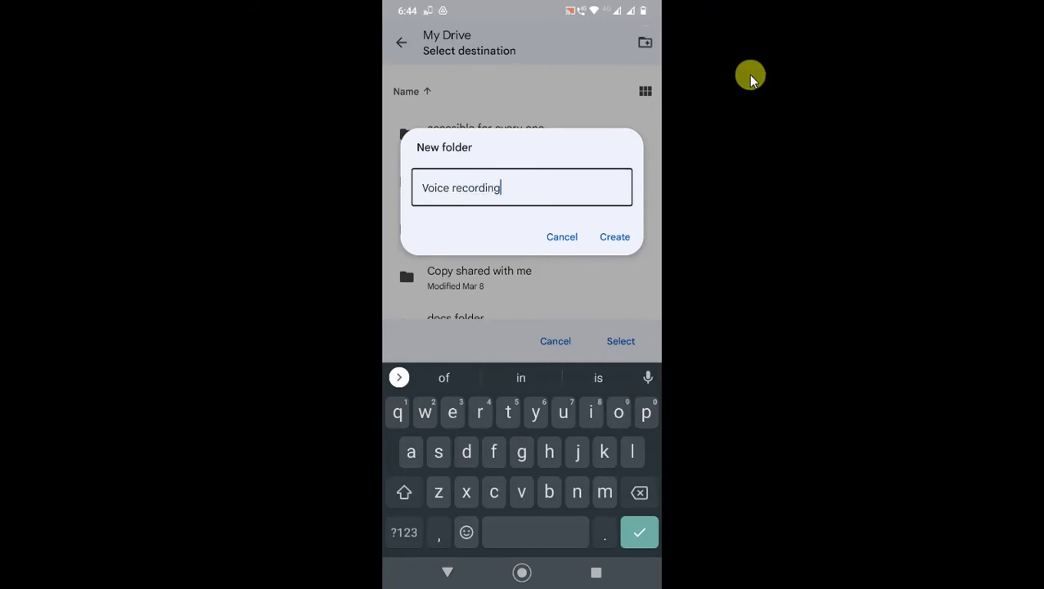
{"action": "left_click", "coordinate": [614, 239]}
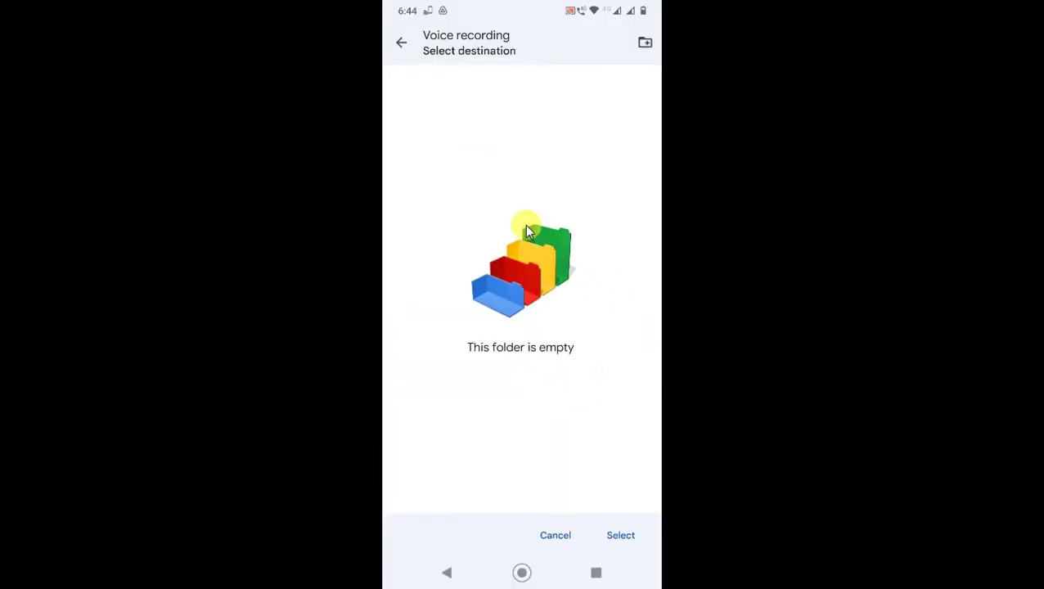
{"action": "left_click", "coordinate": [619, 534]}
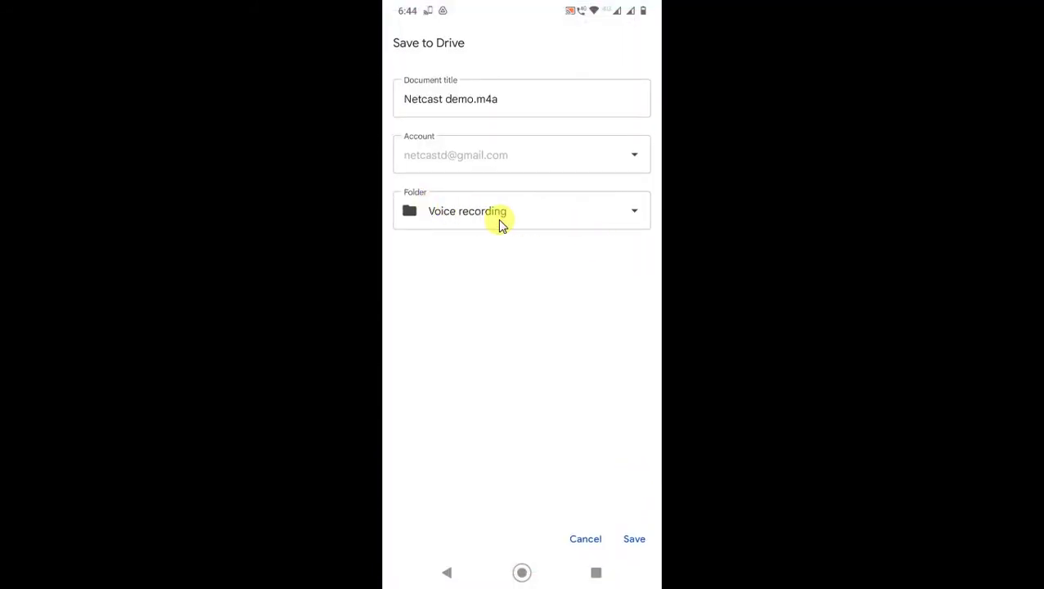
{"action": "left_click", "coordinate": [635, 536]}
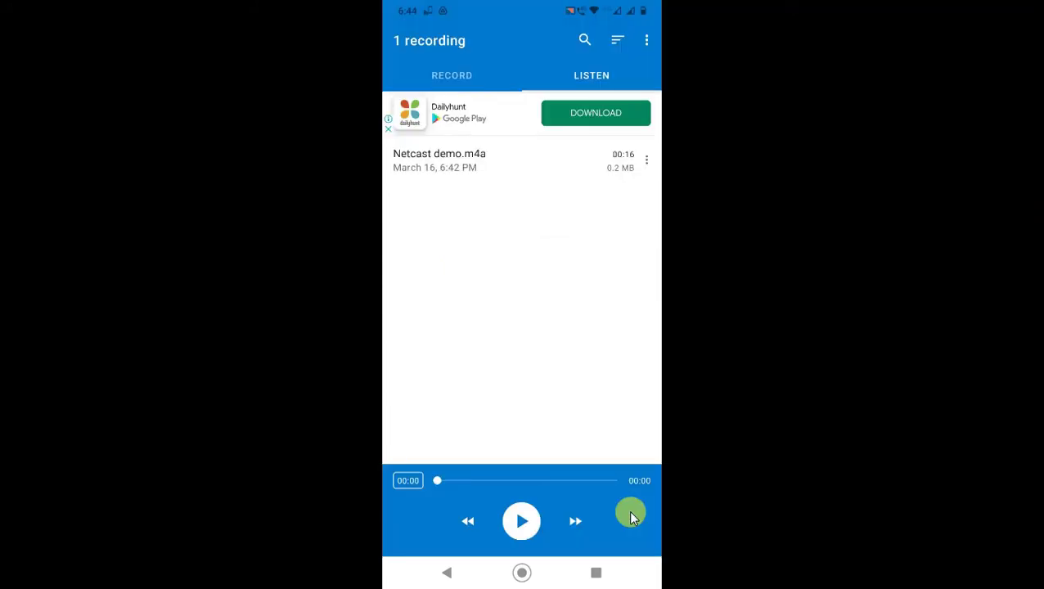
- Return to the My Drive root and open the Voice recording folder to find Netcast demo.m4a
{"action": "middle_click", "coordinate": [586, 396]}
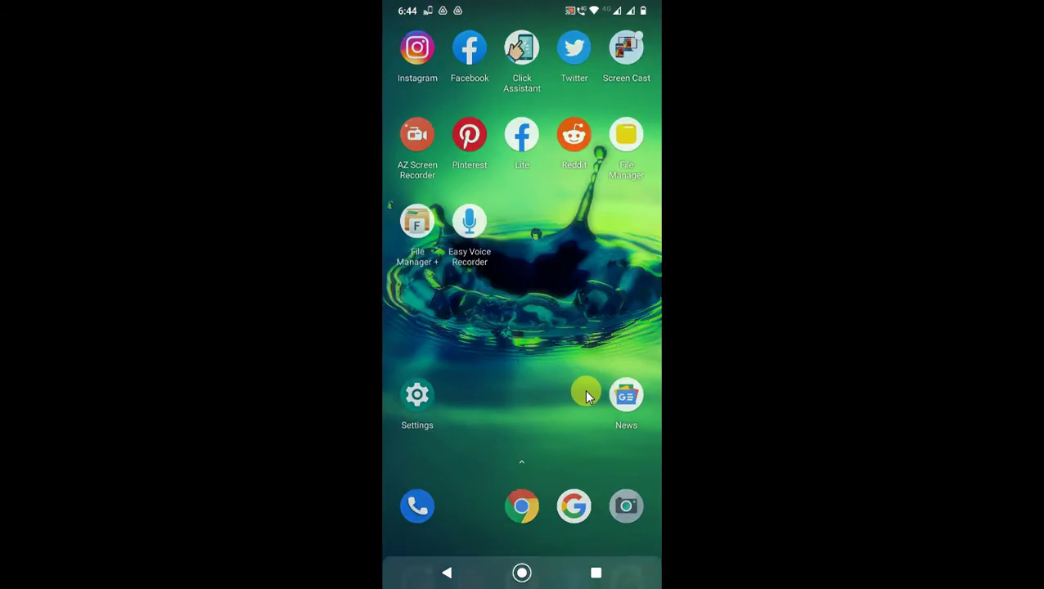
{"action": "scroll", "coordinate": [584, 391], "scroll_direction": "down", "scroll_amount": 2}
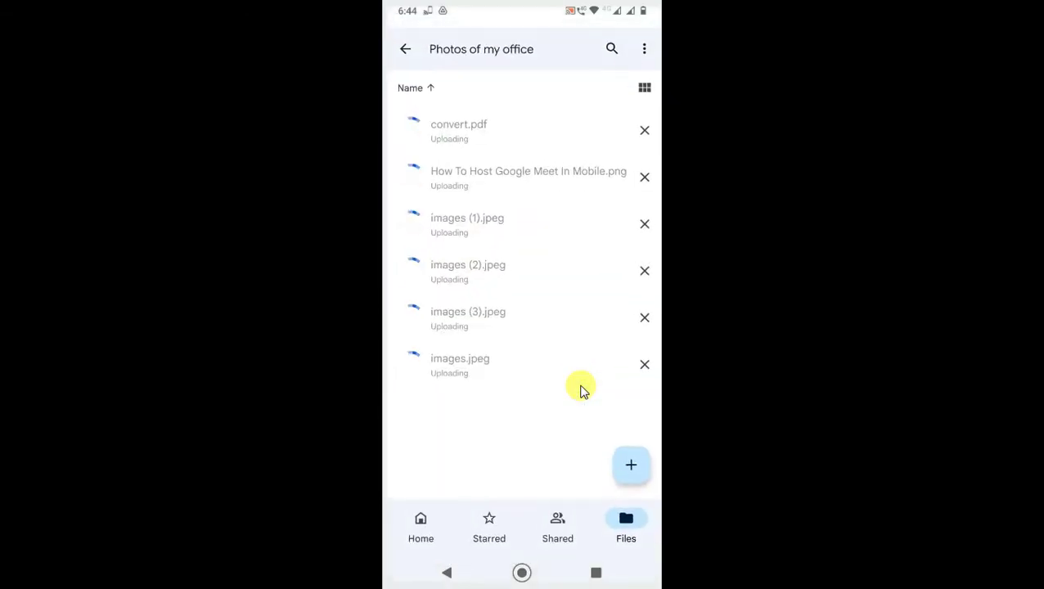
{"action": "right_click", "coordinate": [614, 391]}
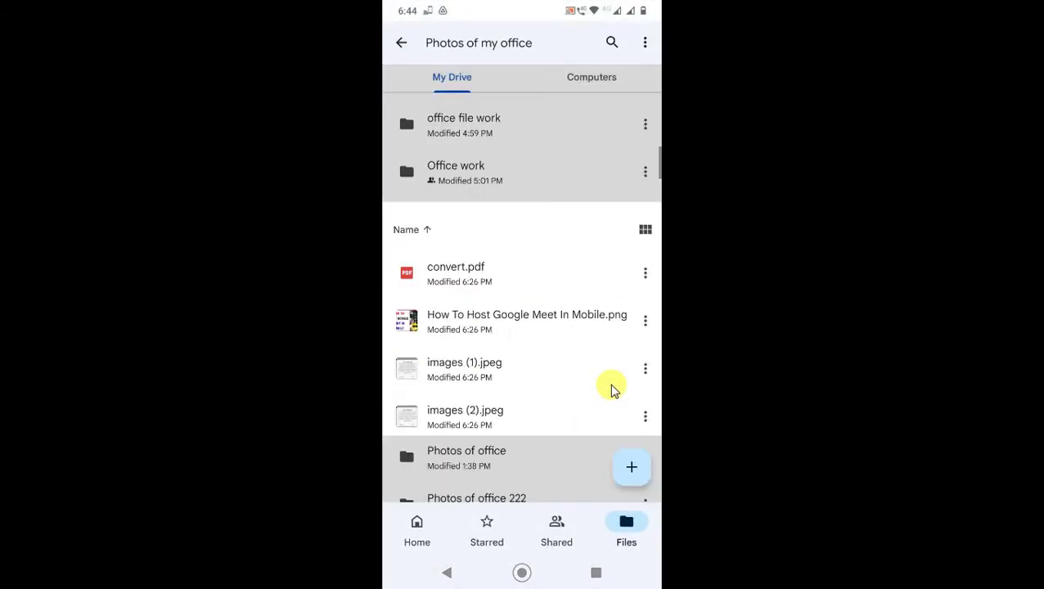
{"action": "scroll", "coordinate": [614, 391], "scroll_direction": "up", "scroll_amount": 5}
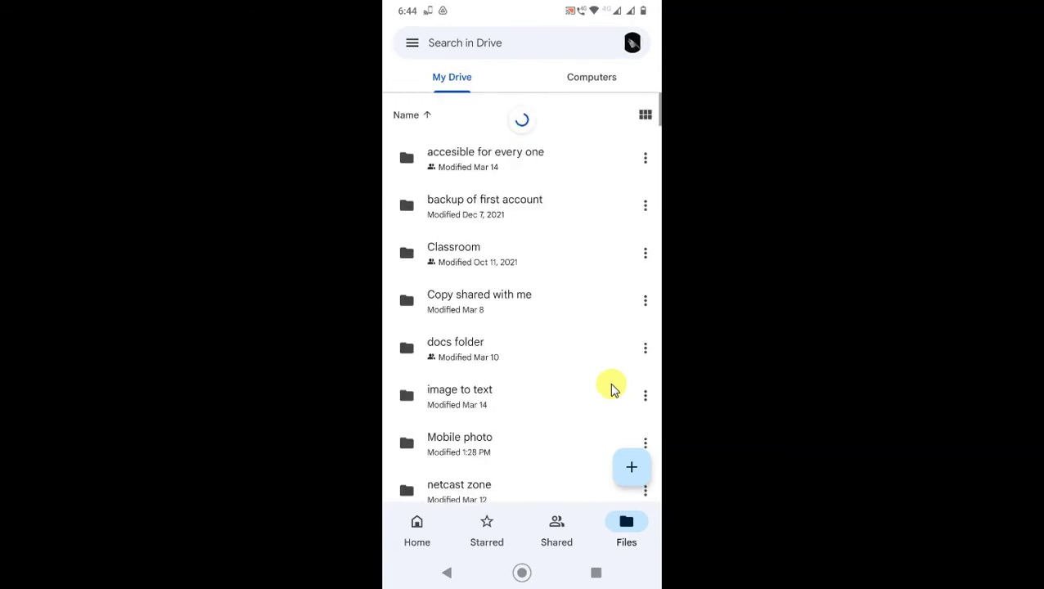
{"action": "scroll", "coordinate": [440, 295], "scroll_direction": "down", "scroll_amount": 10}
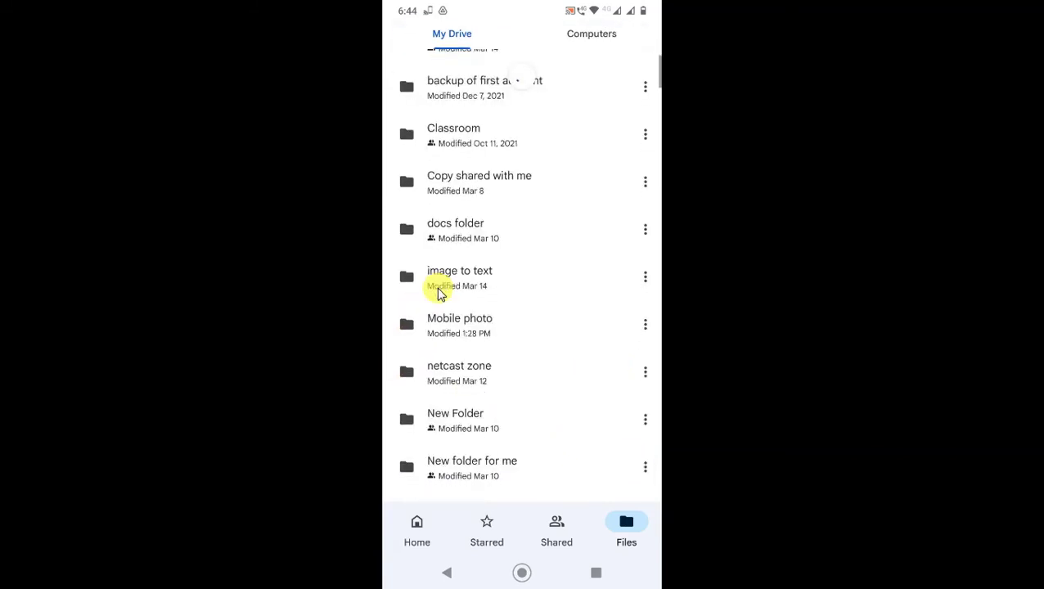
{"action": "scroll", "coordinate": [468, 337], "scroll_direction": "down", "scroll_amount": 10}
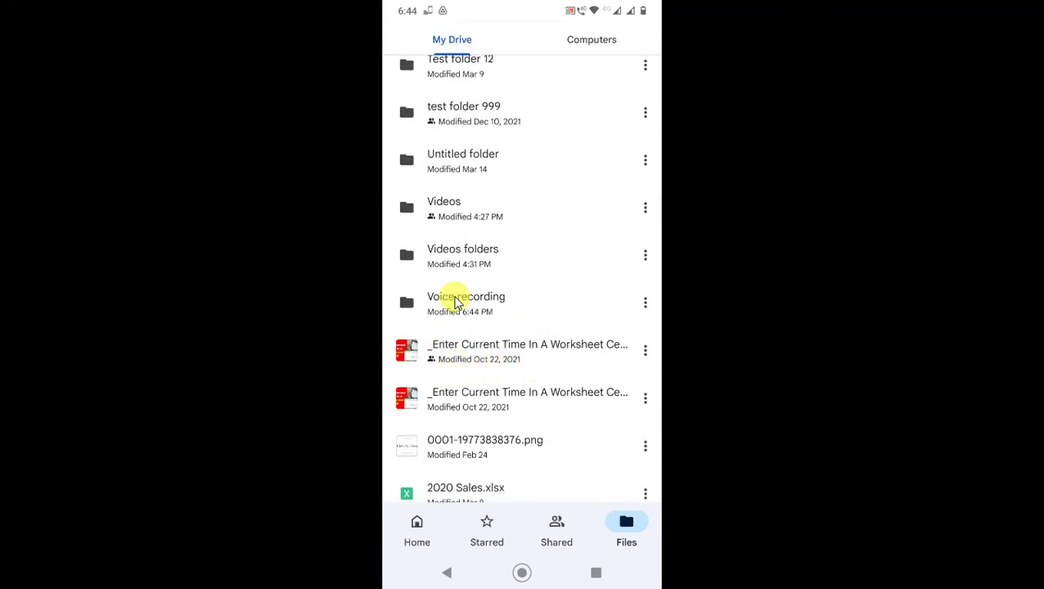
{"action": "left_click", "coordinate": [457, 303]}
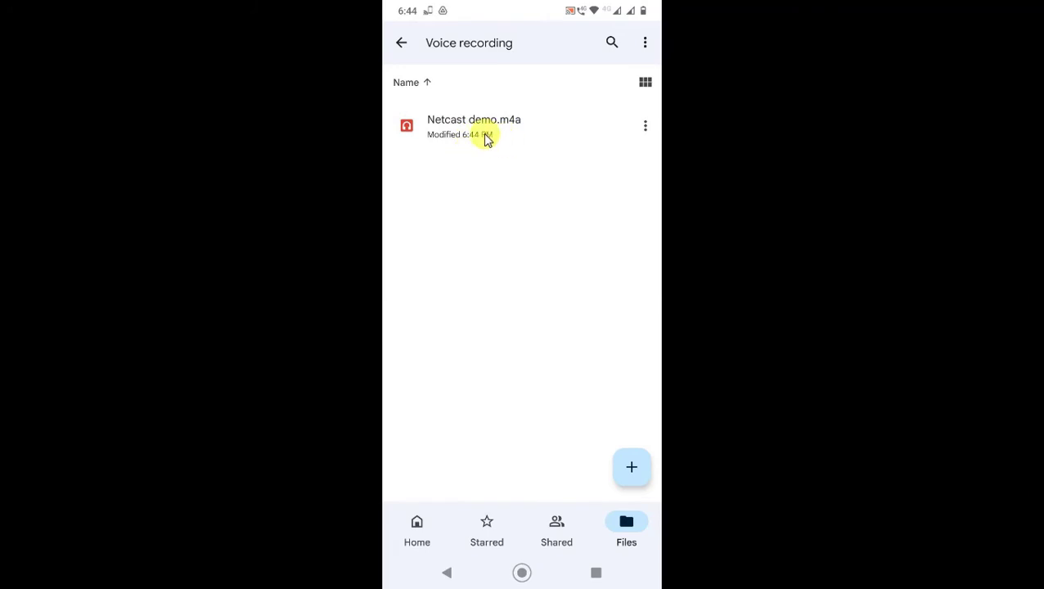
- Open sharing for Netcast demo.m4a and start adding a person
{"action": "left_click", "coordinate": [646, 128]}
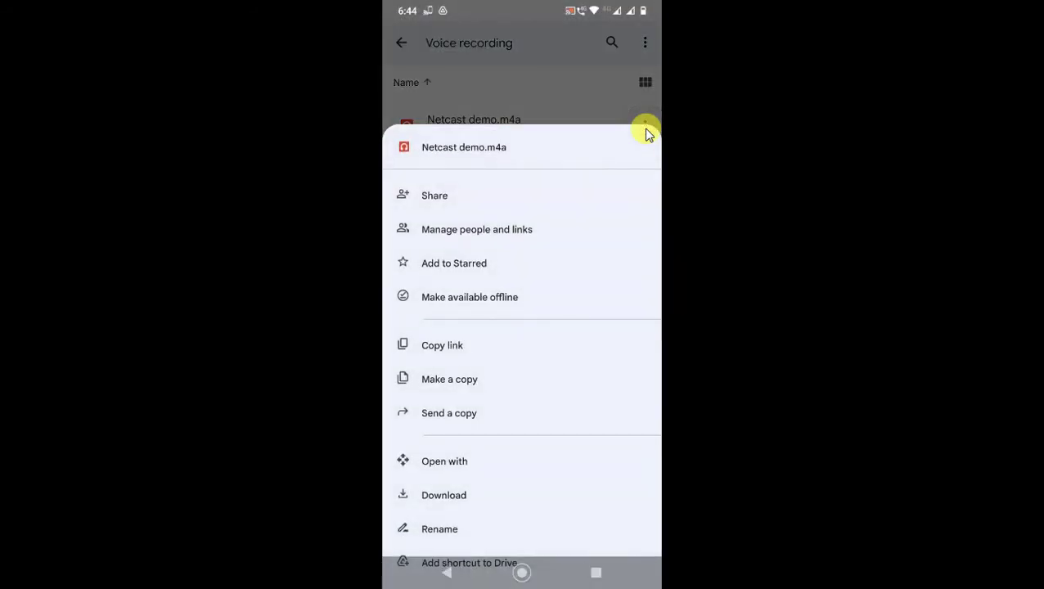
{"action": "left_click", "coordinate": [436, 196]}
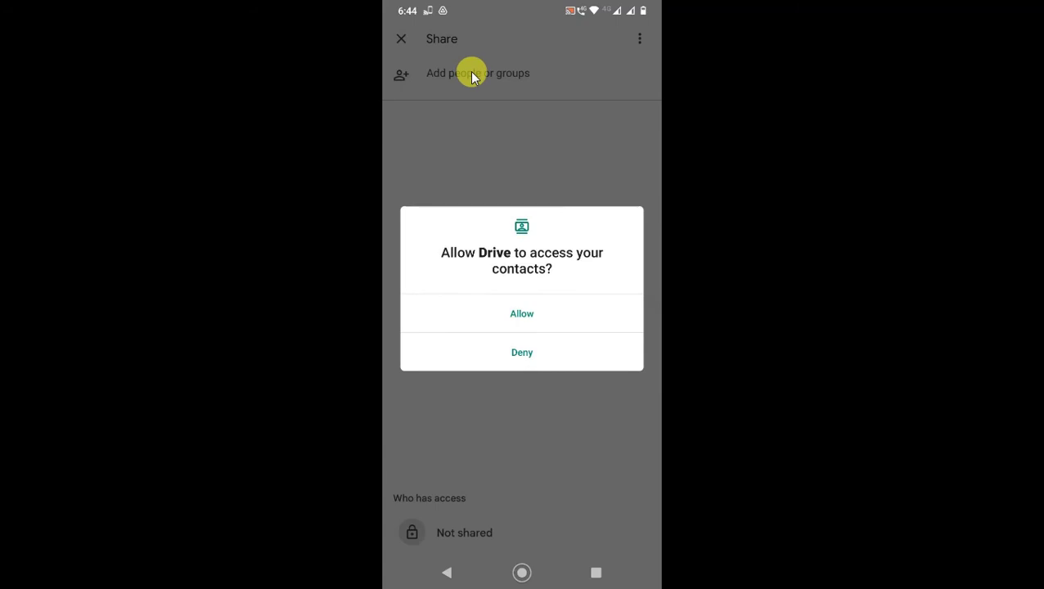
{"action": "left_click", "coordinate": [471, 74]}
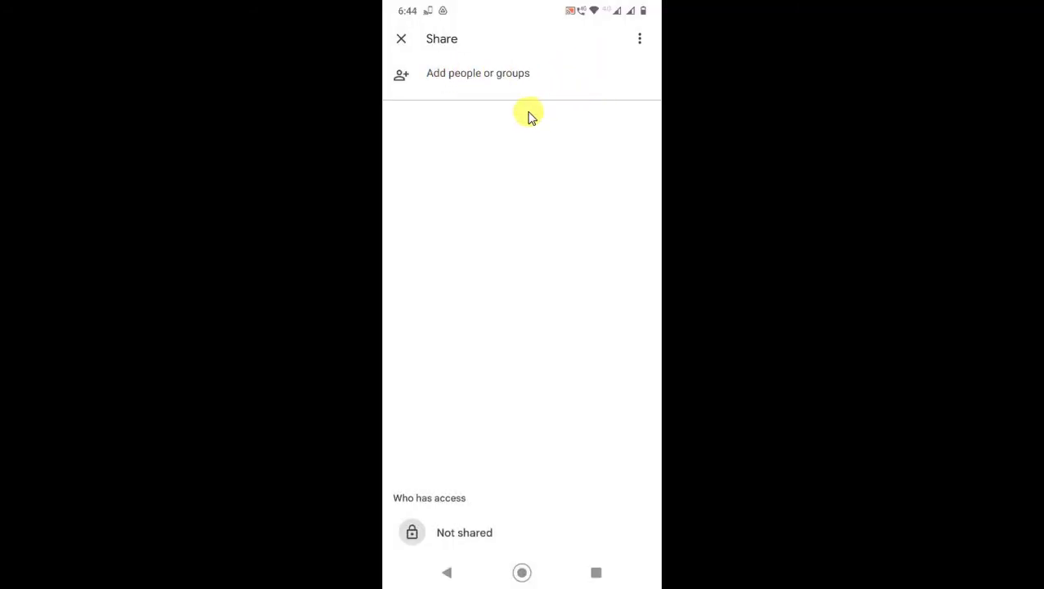
- Add the suggested contact with Viewer access and send the invitation
{"action": "type", "text": "n"}
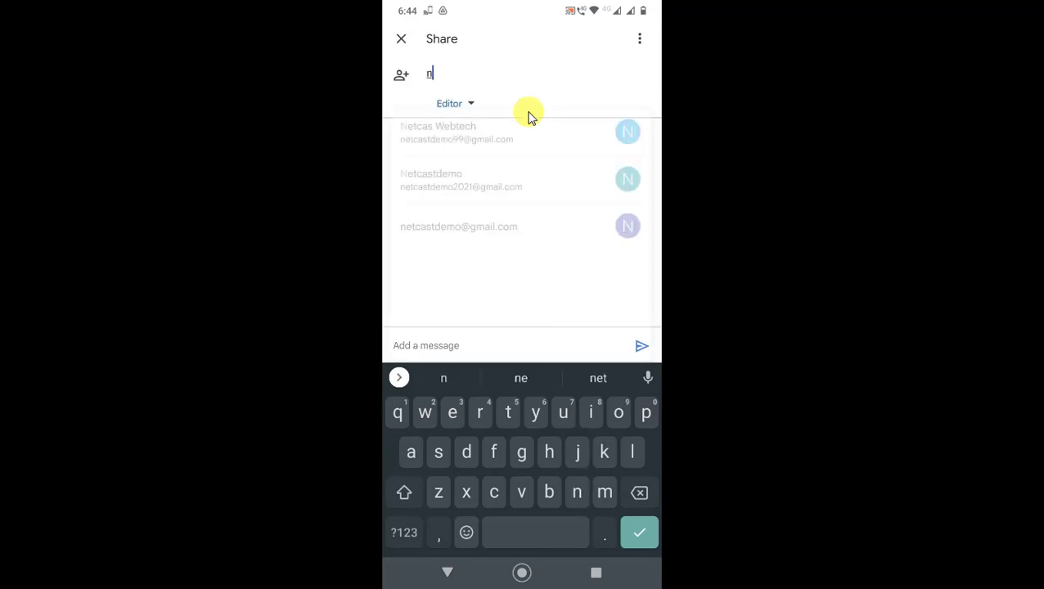
{"action": "left_click", "coordinate": [527, 116]}
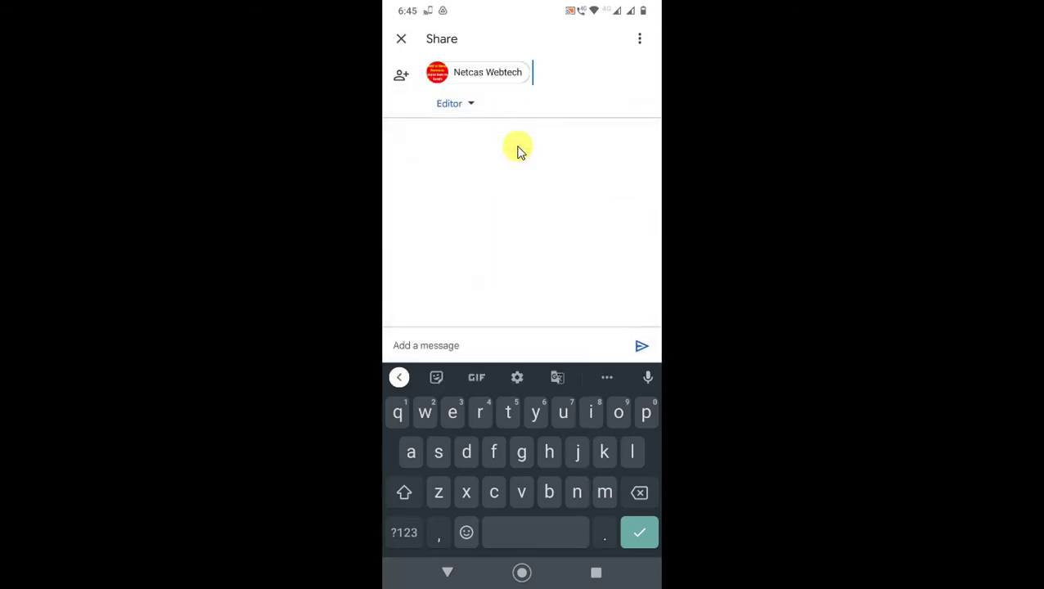
{"action": "left_click", "coordinate": [468, 105]}
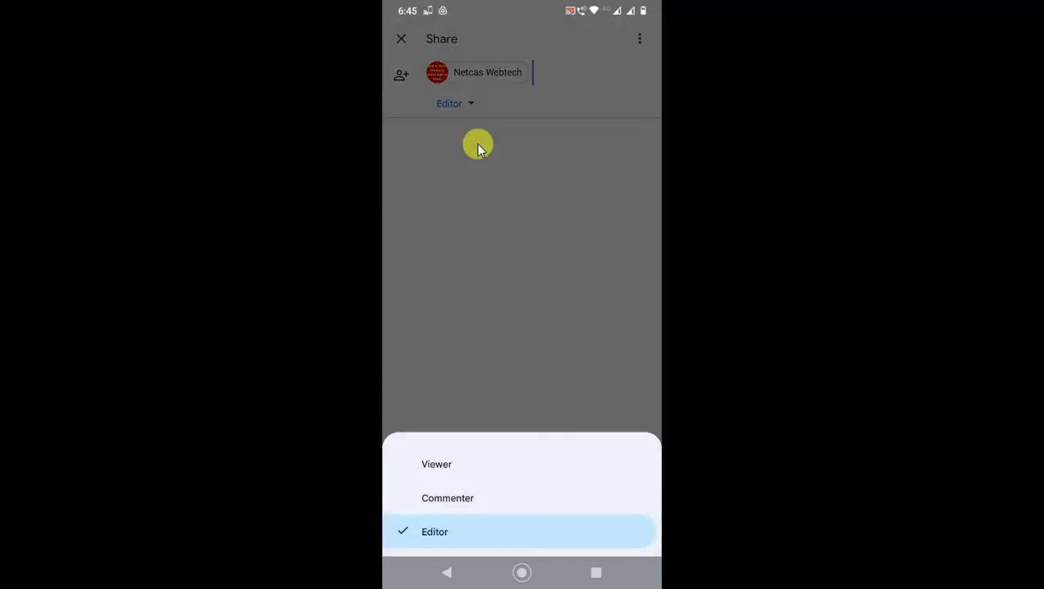
{"action": "left_click", "coordinate": [463, 472]}
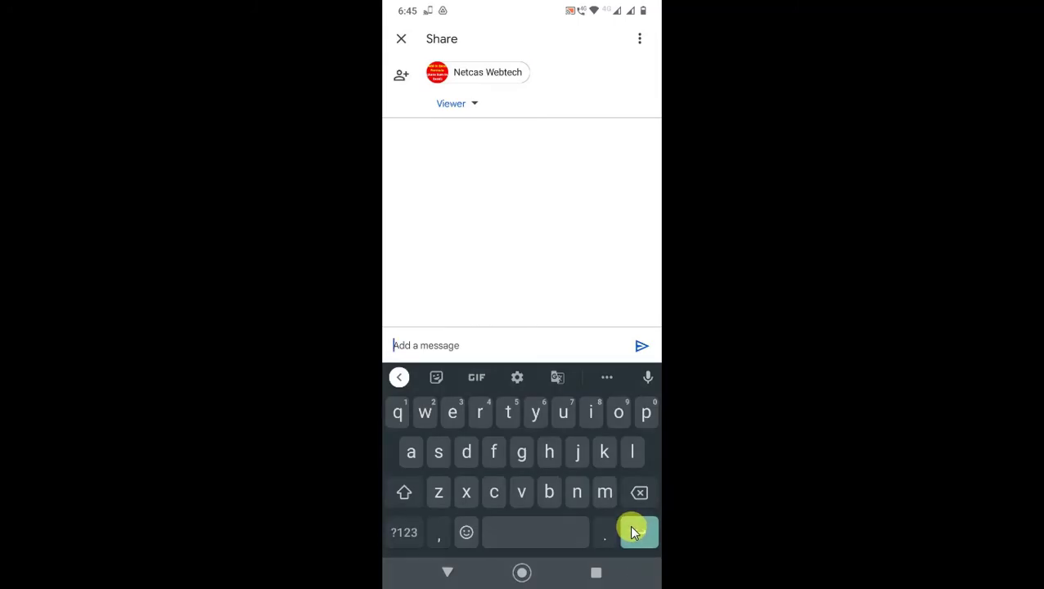
{"action": "left_click", "coordinate": [633, 531]}
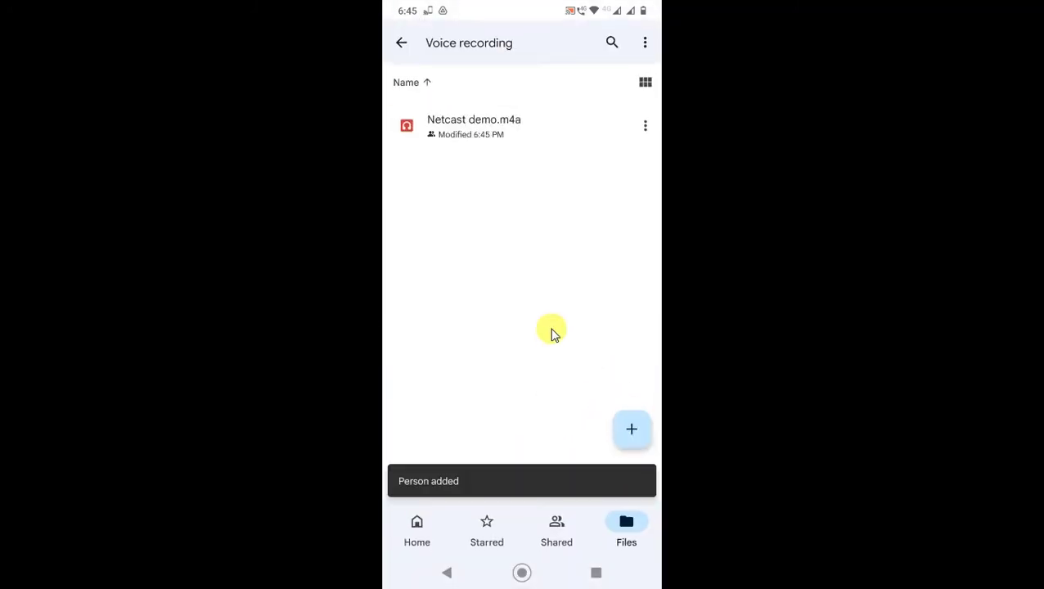
- Check the Shared tab, then return to the My Drive file list
{"action": "left_click", "coordinate": [556, 527]}
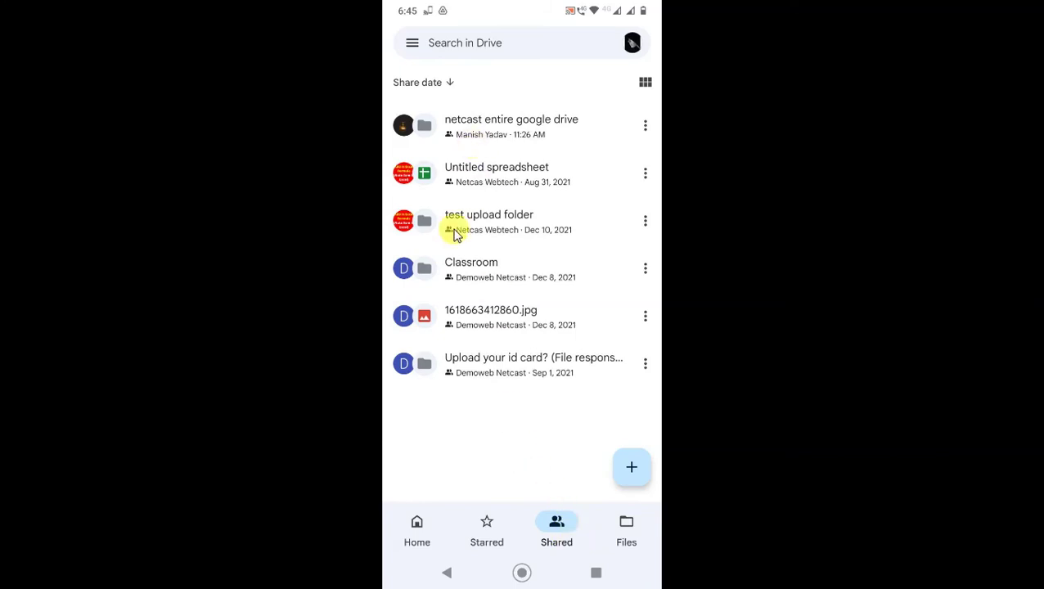
{"action": "left_click", "coordinate": [629, 532]}
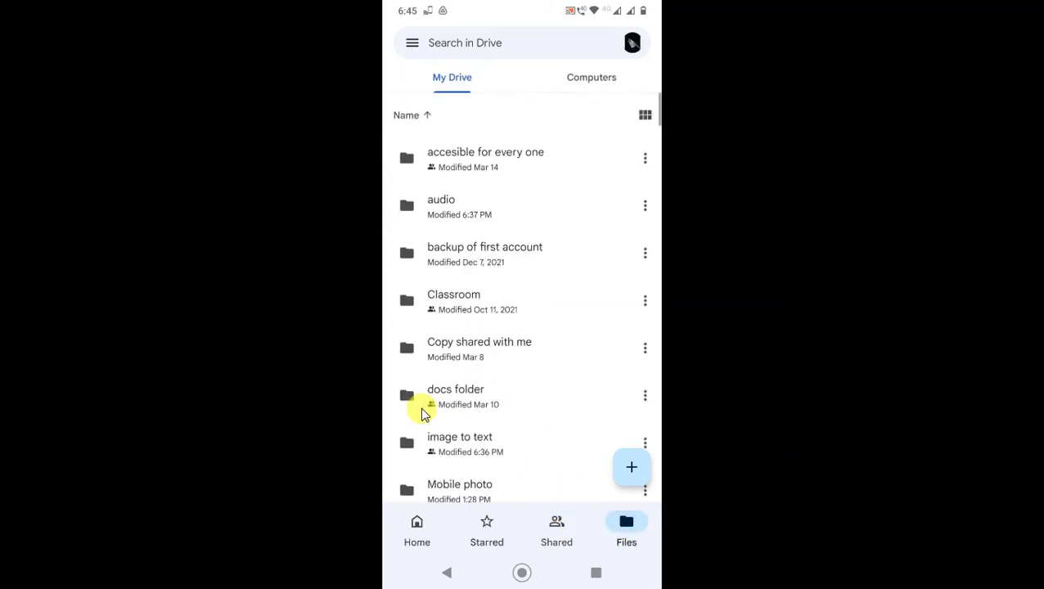
{"action": "scroll", "coordinate": [421, 410], "scroll_direction": "down", "scroll_amount": 15}
{"action": "scroll", "coordinate": [422, 413], "scroll_direction": "down", "scroll_amount": 10}
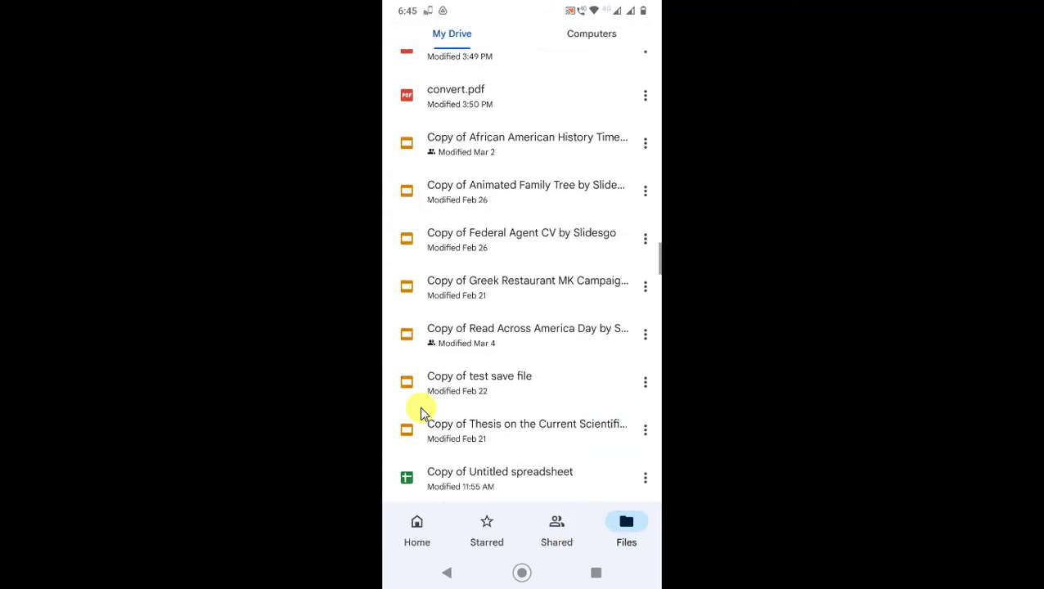
{"action": "scroll", "coordinate": [421, 413], "scroll_direction": "up", "scroll_amount": 8}
{"action": "scroll", "coordinate": [422, 413], "scroll_direction": "up", "scroll_amount": 10}
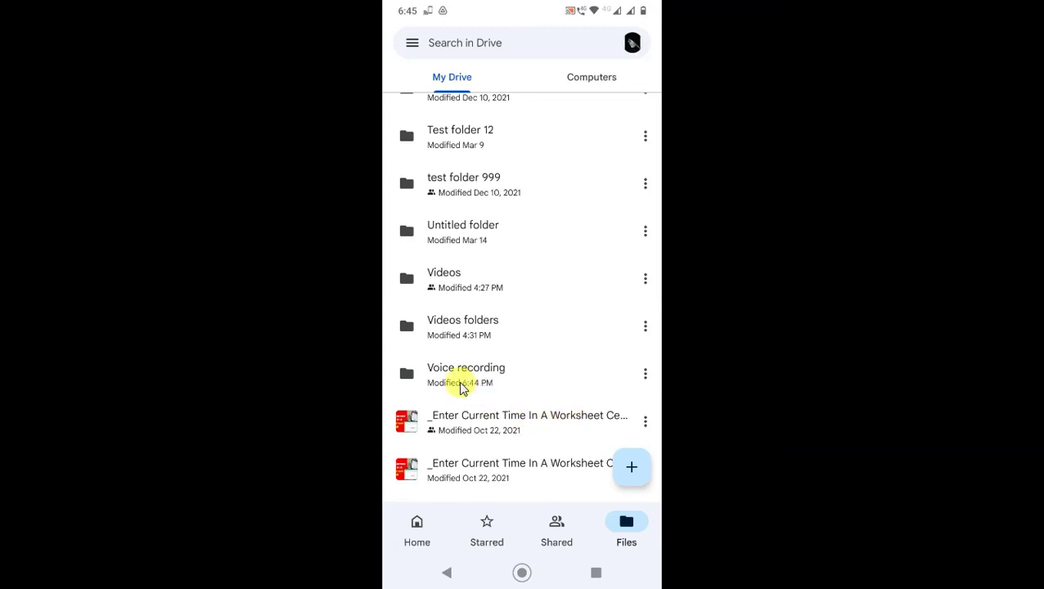
- Copy the link to Netcast demo.m4a from the Voice recording folder
{"action": "left_click", "coordinate": [490, 375]}
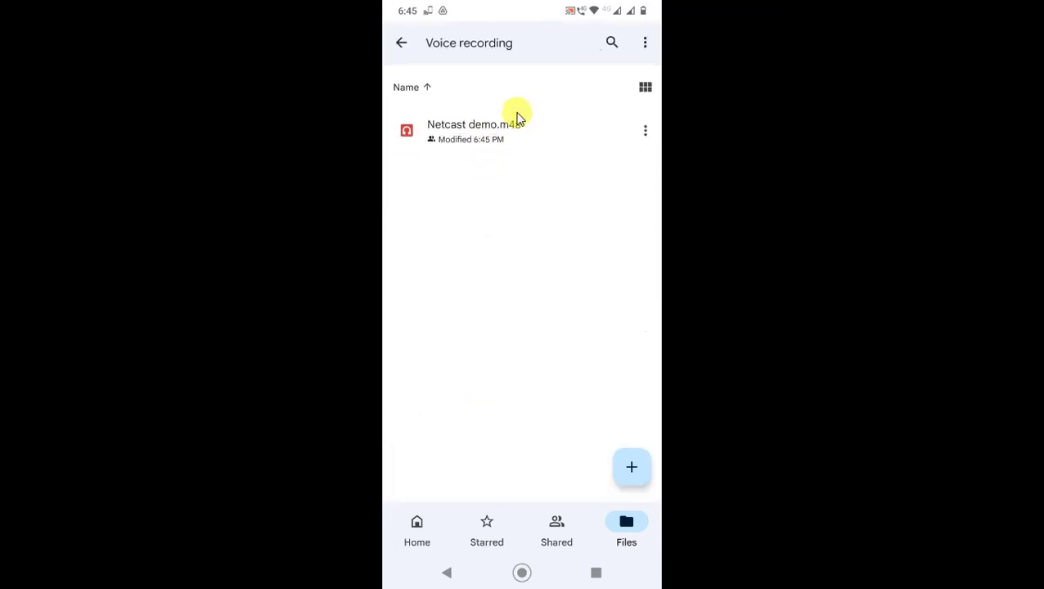
{"action": "left_click", "coordinate": [645, 127]}
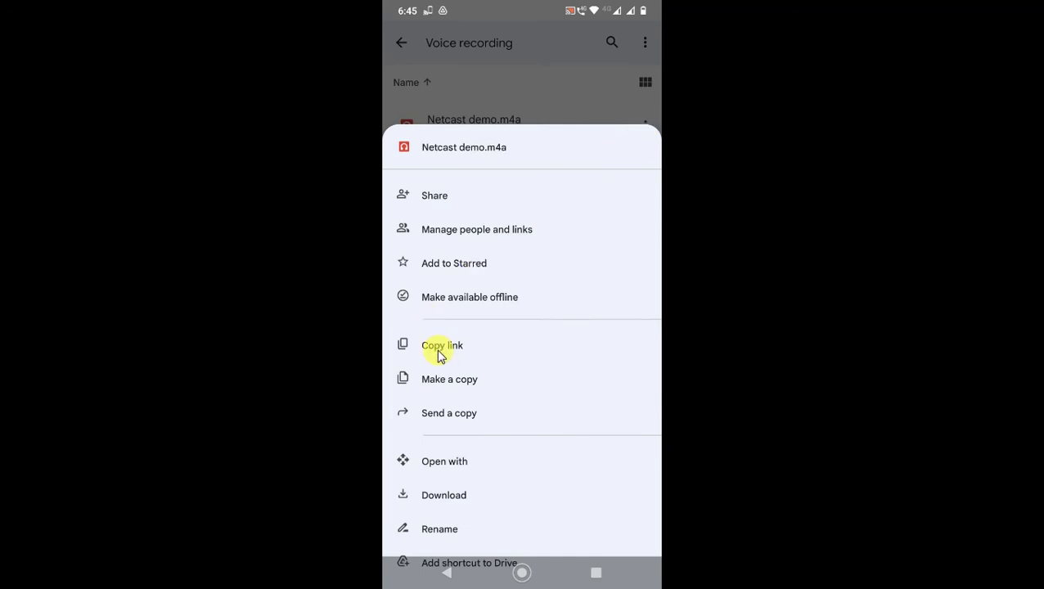
{"action": "left_click", "coordinate": [440, 354]}
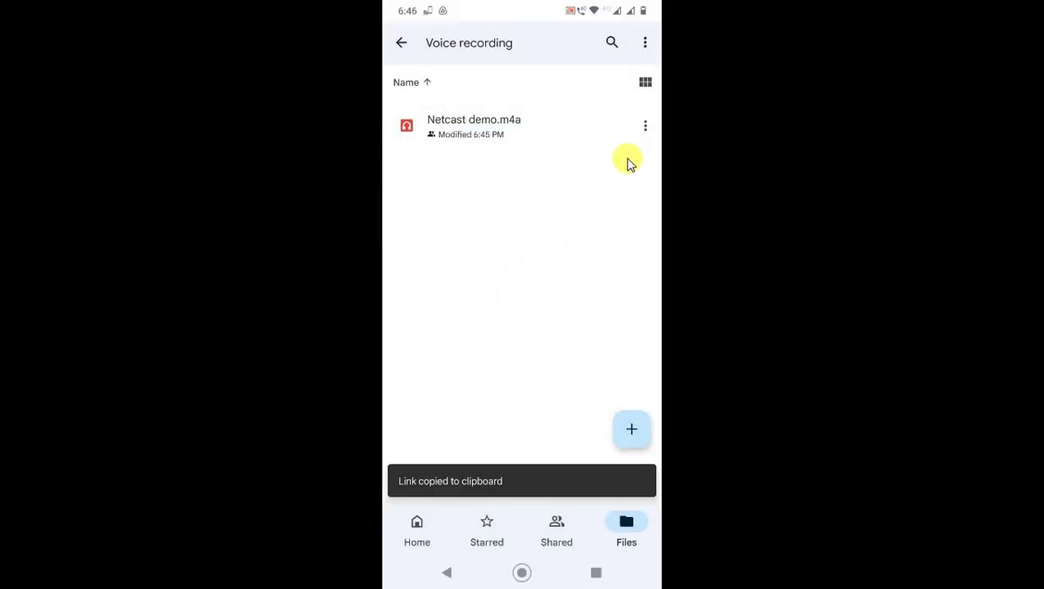
- Change Netcast demo.m4a's link from Restricted to anyone with the link as Viewer, and copy it
{"action": "left_click", "coordinate": [644, 129]}
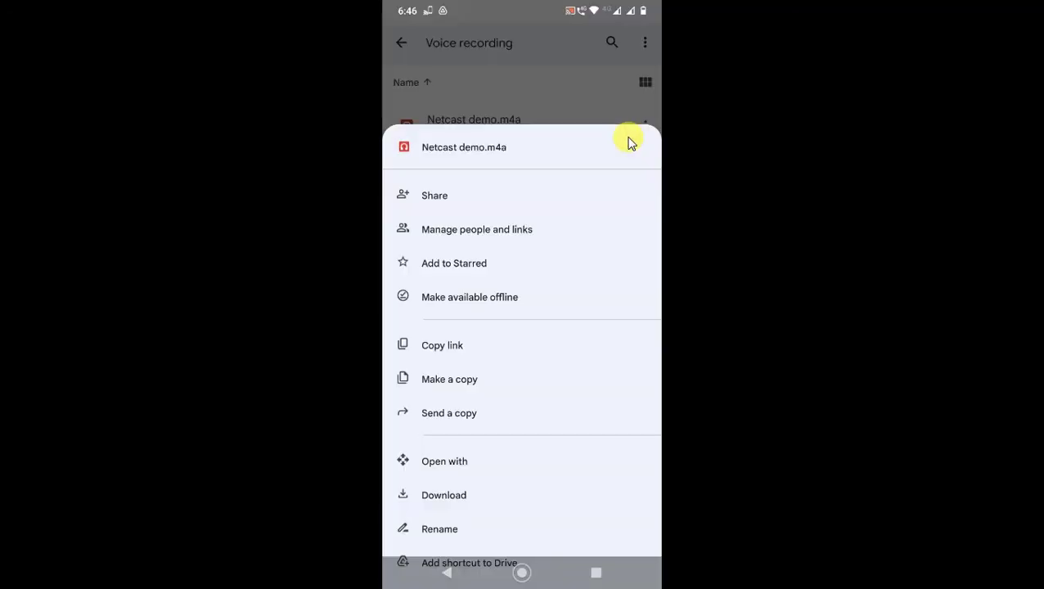
{"action": "left_click", "coordinate": [473, 231]}
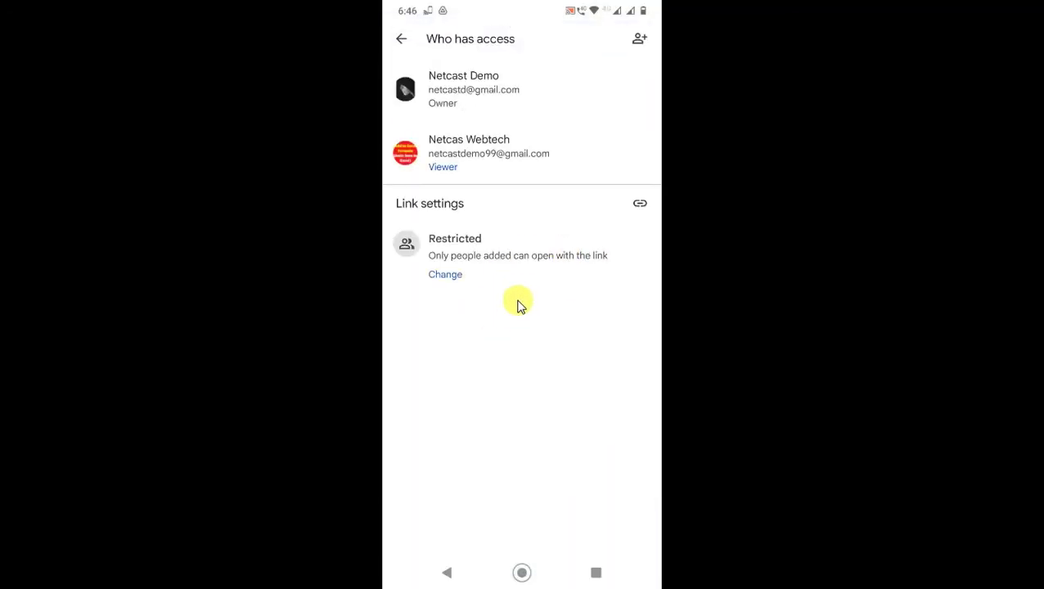
{"action": "left_click", "coordinate": [447, 276]}
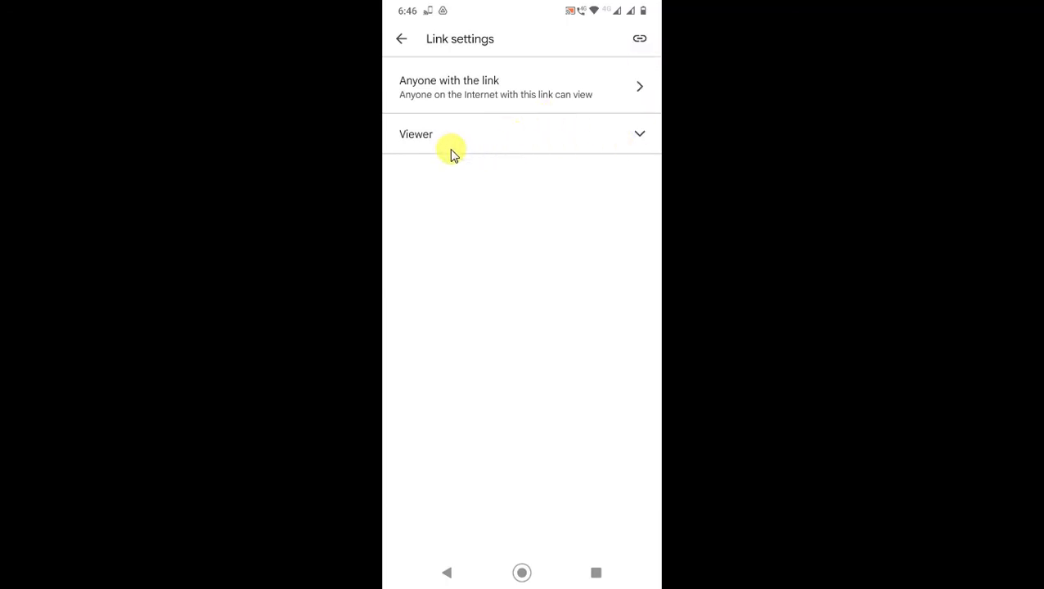
{"action": "left_click", "coordinate": [639, 43]}
- Back out of Google Drive to the phone's first home screen page
{"action": "right_click", "coordinate": [640, 47]}
{"action": "right_click", "coordinate": [640, 48]}
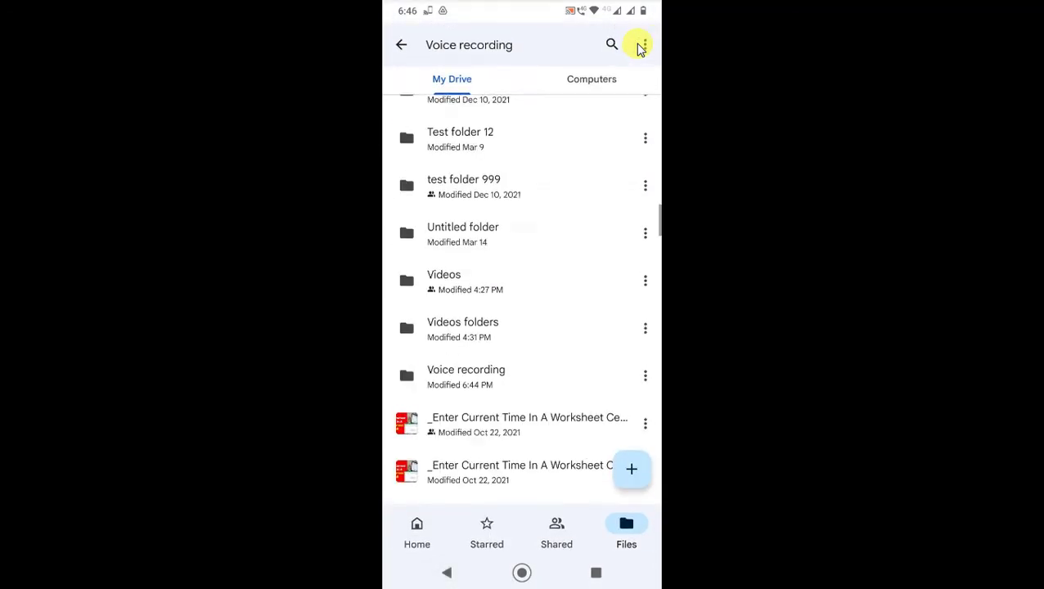
{"action": "right_click", "coordinate": [640, 48]}
{"action": "middle_click", "coordinate": [583, 277]}
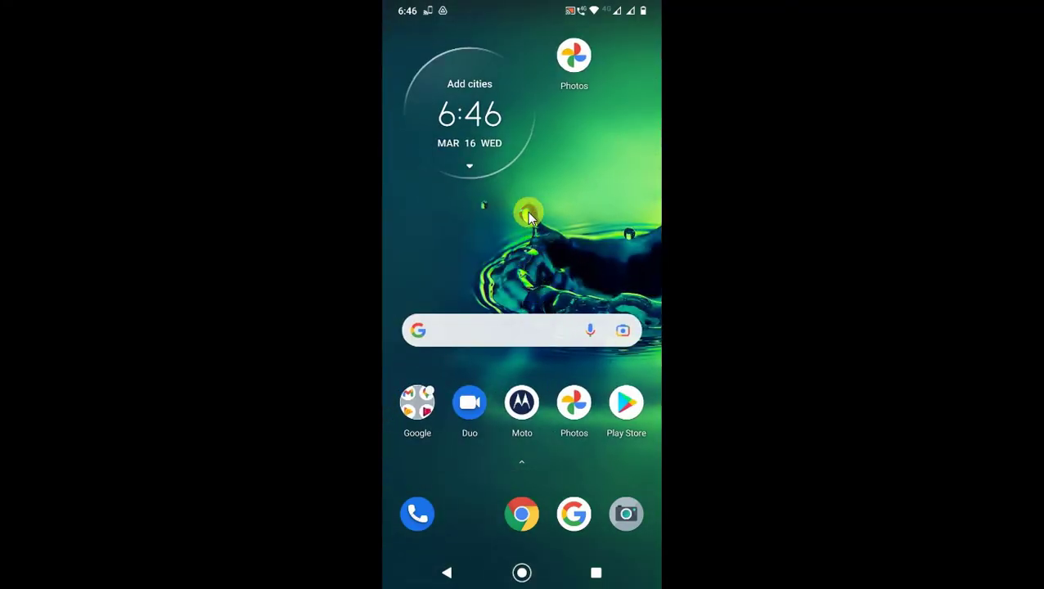